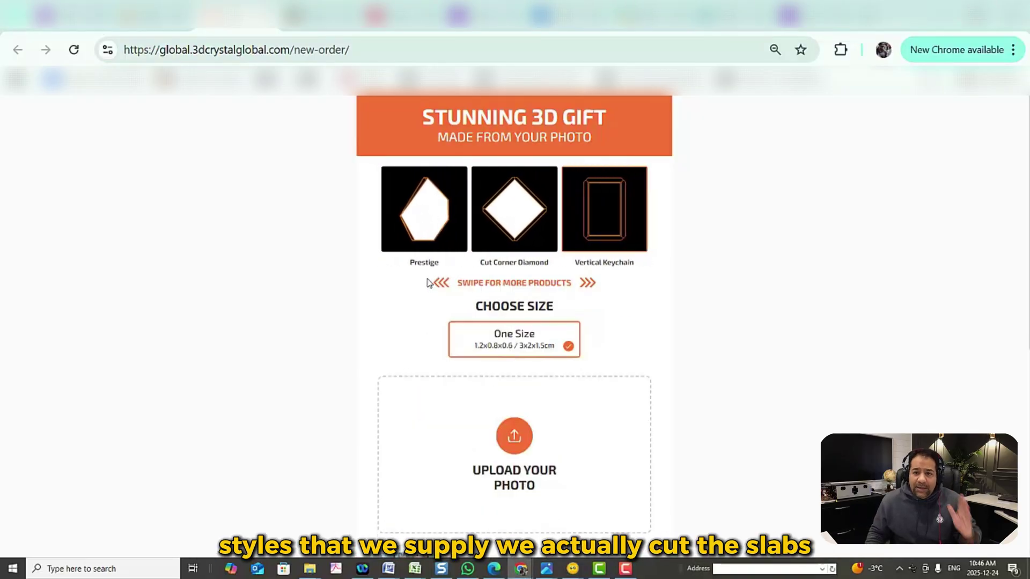
# Browse the available crystal products and choose the Rectangle Wide shape for the order.
pyautogui.click(440, 287)
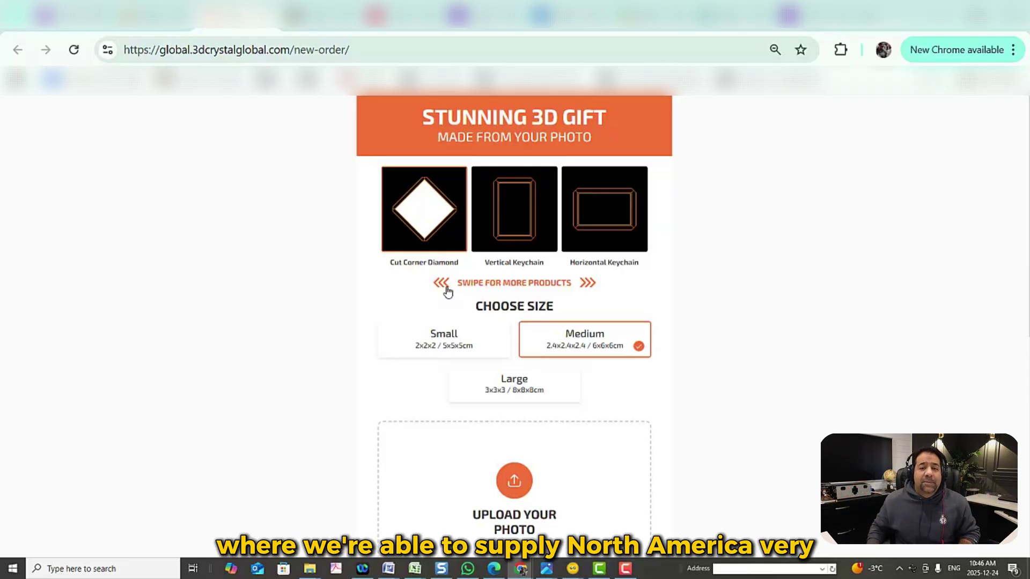
pyautogui.doubleClick(448, 292)
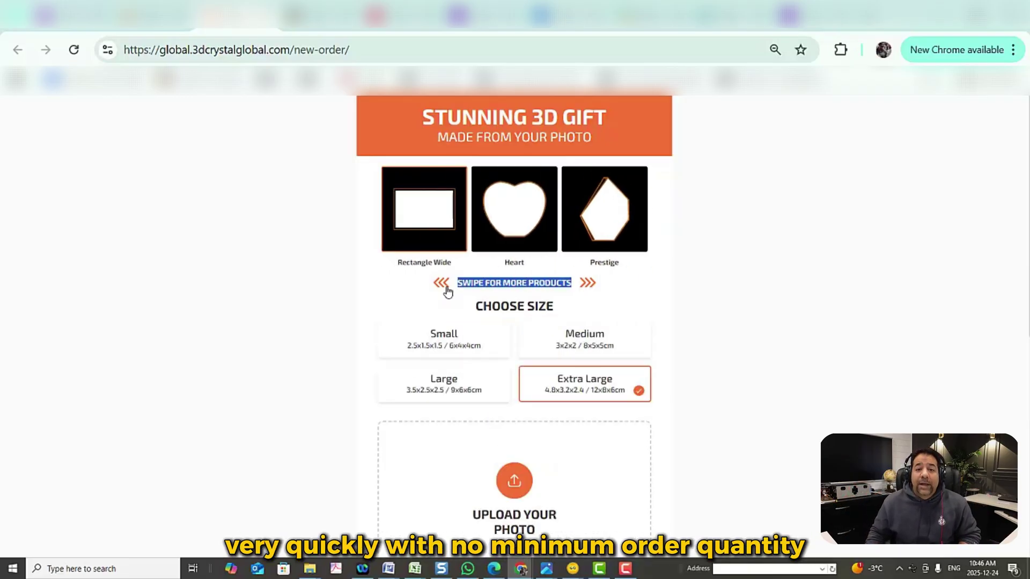
pyautogui.click(448, 291)
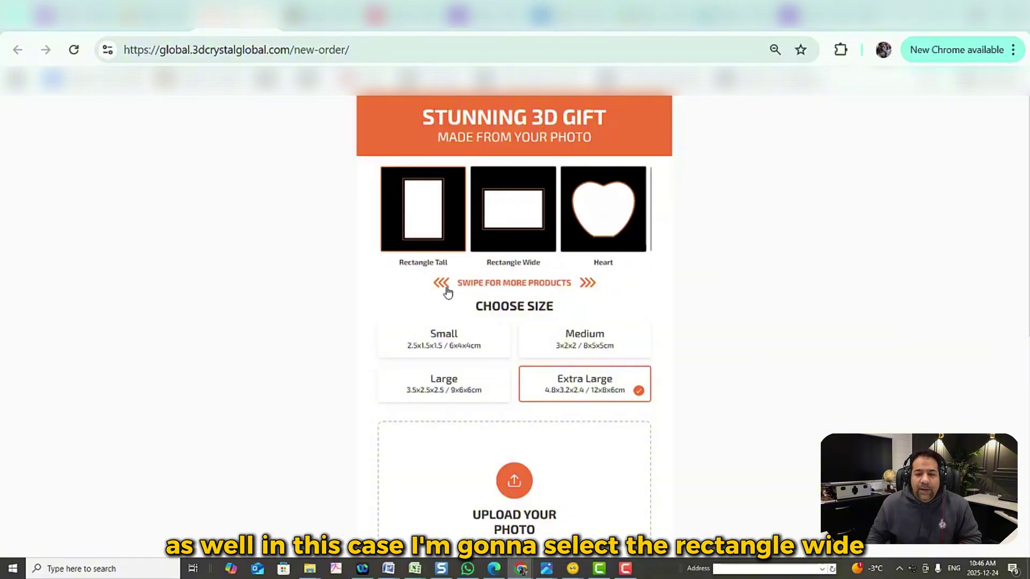
pyautogui.click(522, 223)
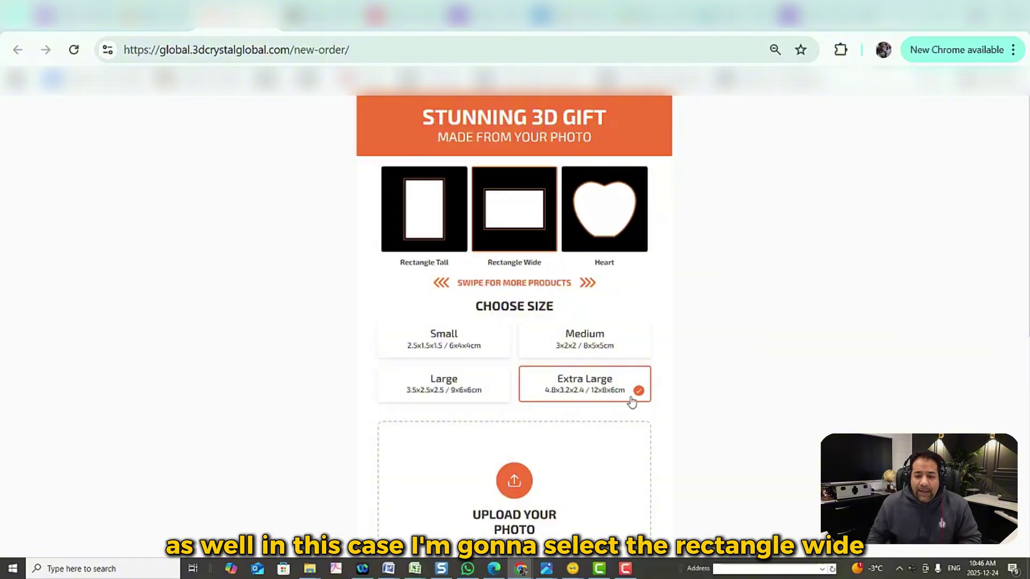
# Upload the family photo from the computer to the Rectangle Wide crystal order.
pyautogui.scroll(-3, 743, 385)
pyautogui.click(514, 323)
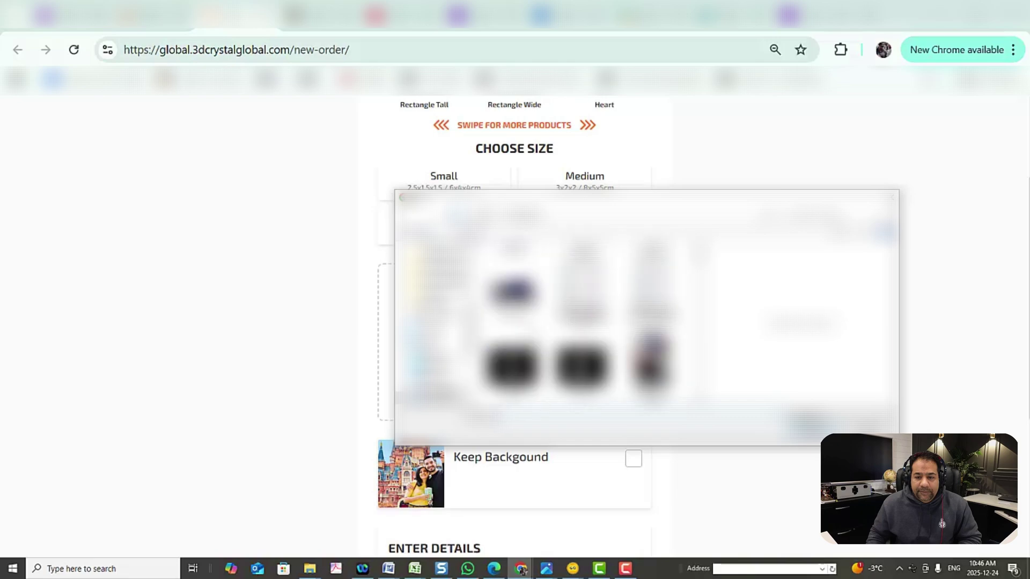
pyautogui.press('Return')
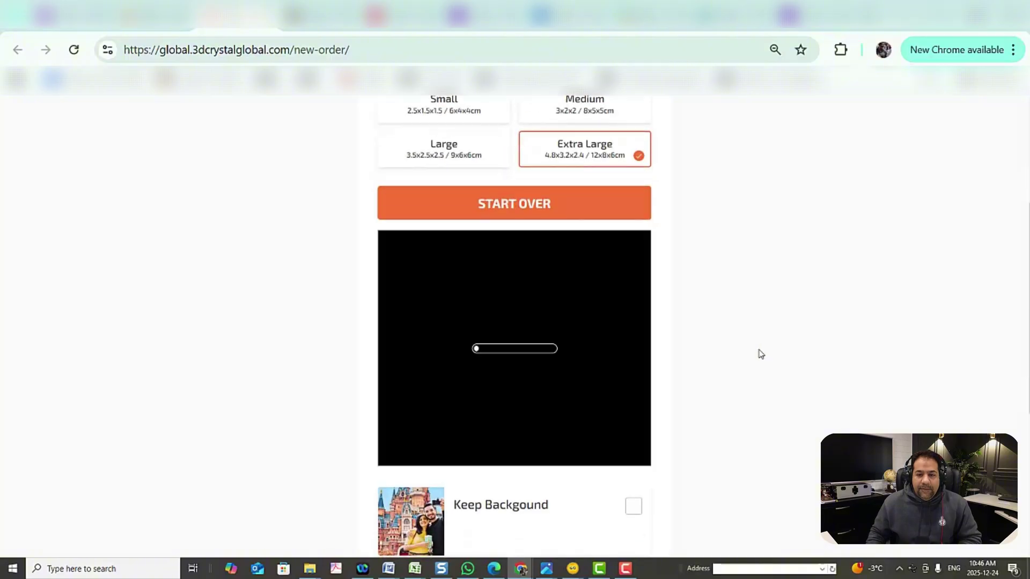
pyautogui.click(514, 413)
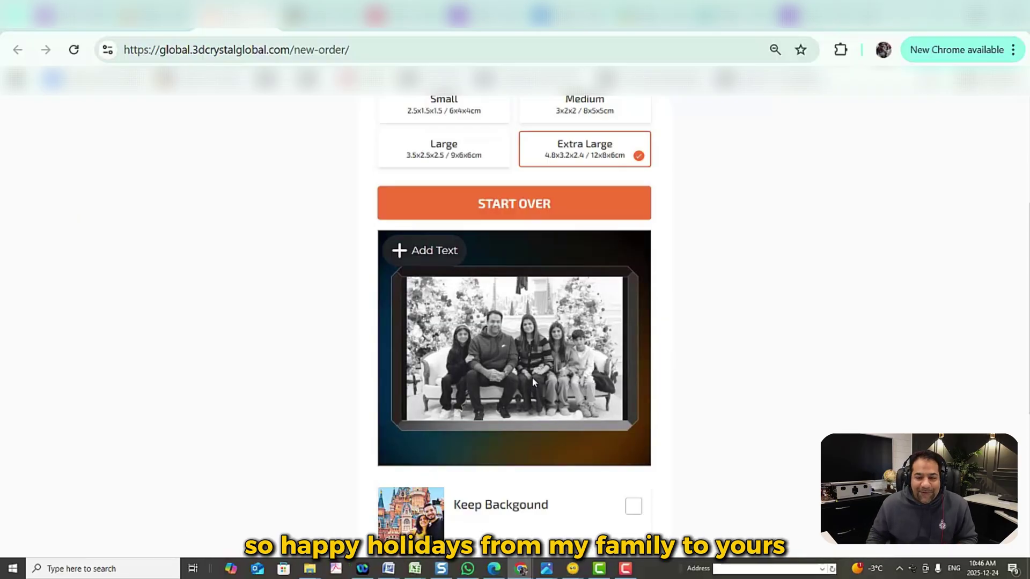
# Slightly enlarge the family photo to fill the crystal face and enable the option to keep the background.
pyautogui.click(557, 352)
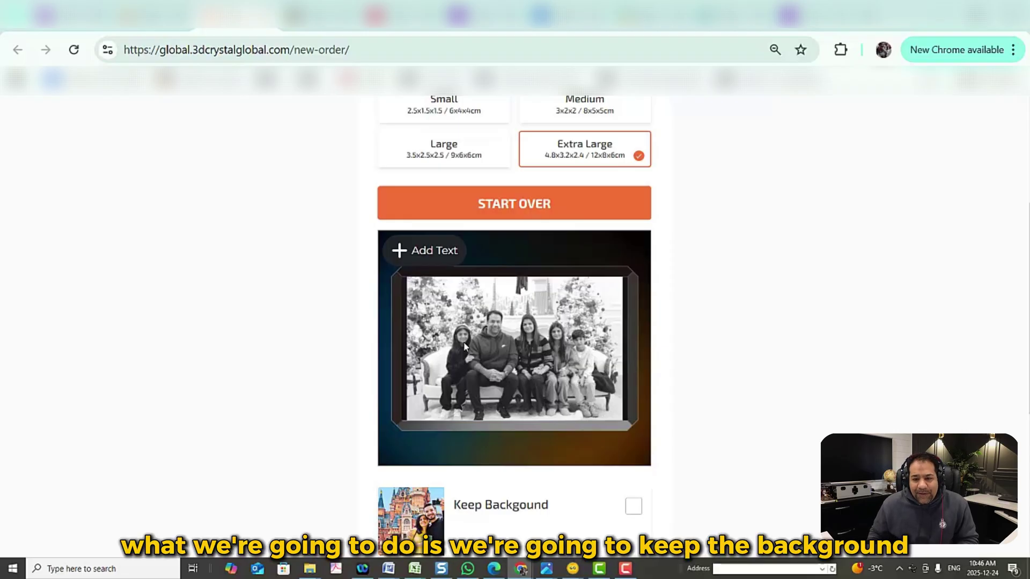
pyautogui.moveTo(604, 287)
pyautogui.mouseDown()
pyautogui.moveTo(626, 274)
pyautogui.moveTo(618, 278)
pyautogui.mouseUp()
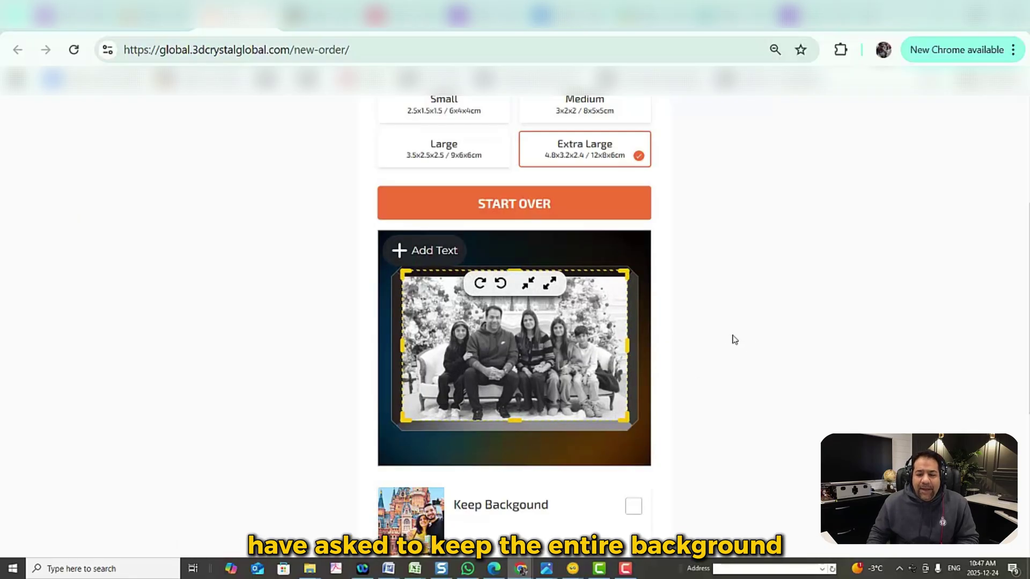
pyautogui.scroll(-3, 752, 344)
pyautogui.click(633, 350)
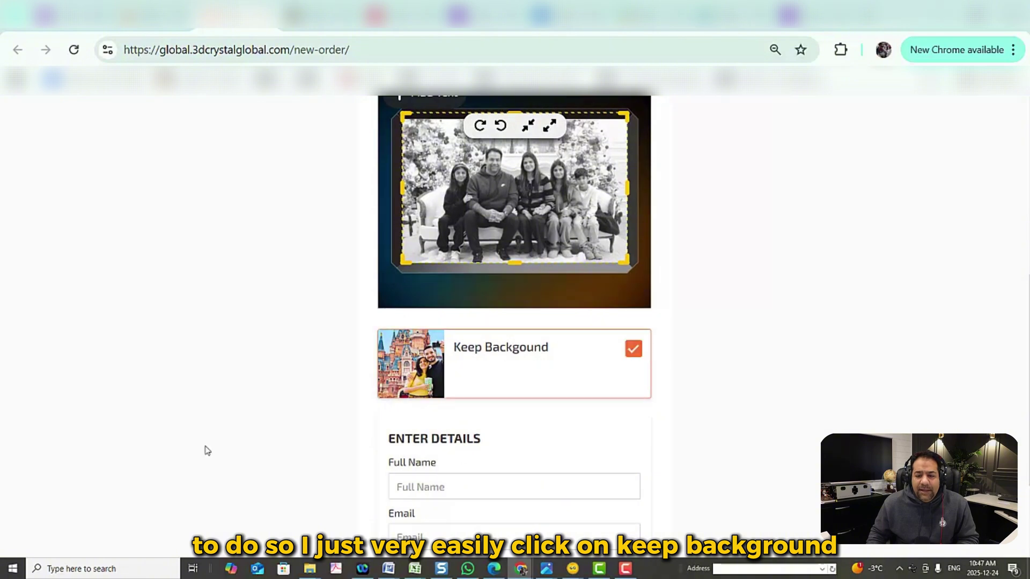
# Submit the order with the terms and conditions accepted and sync it to AutoConvert3d from the orders list.
pyautogui.scroll(-3, 634, 430)
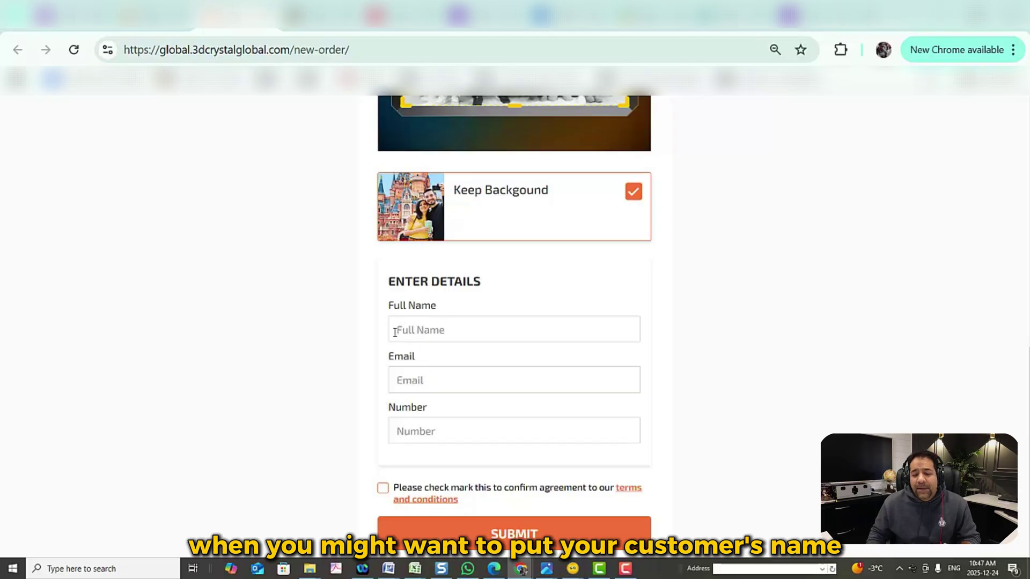
pyautogui.click(382, 489)
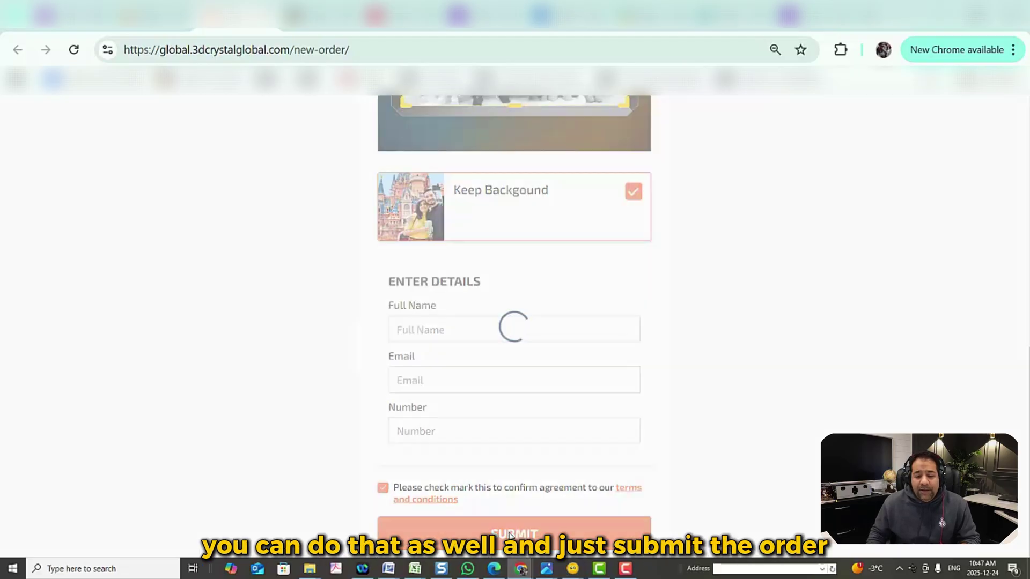
pyautogui.click(590, 526)
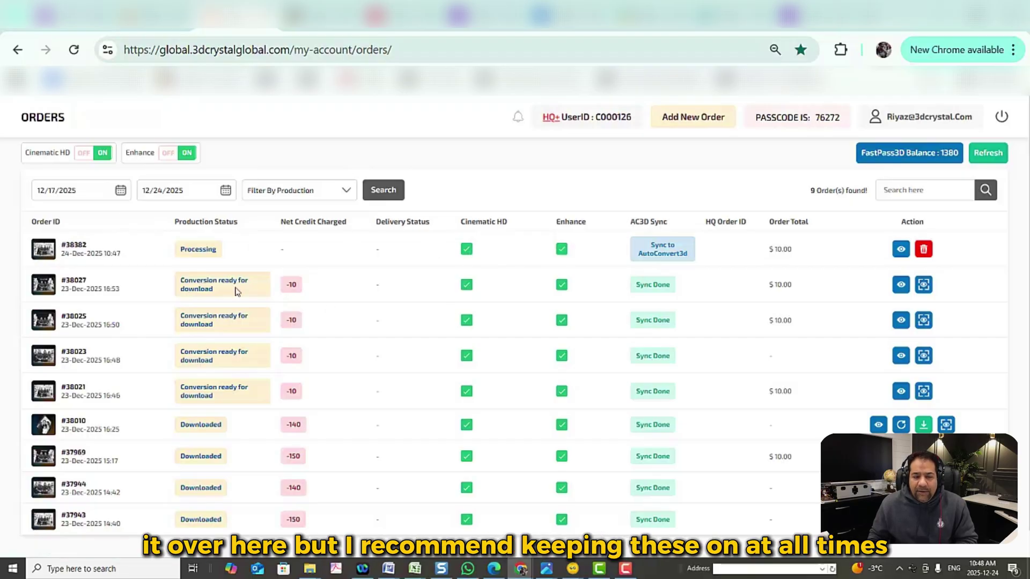
pyautogui.click(662, 256)
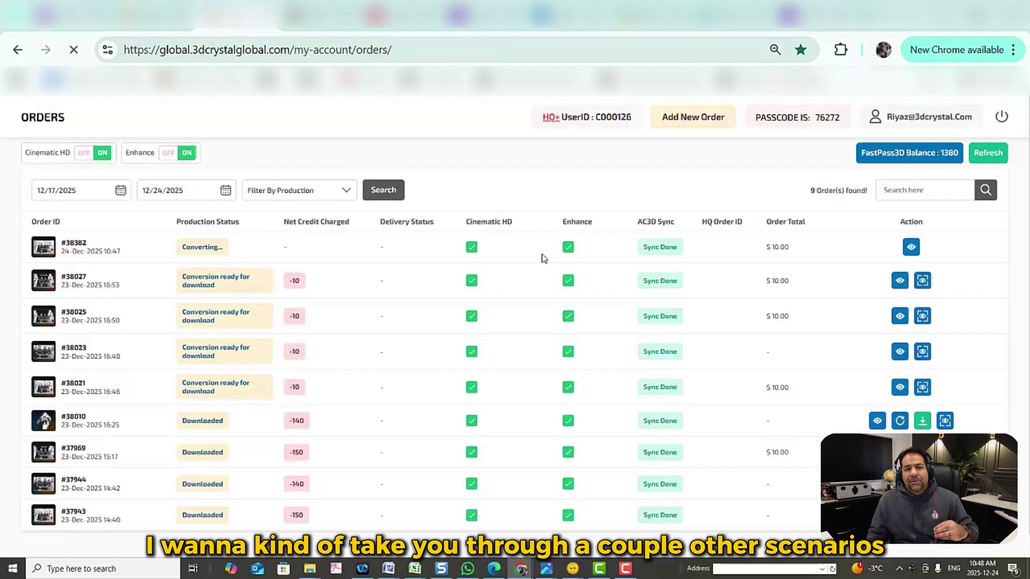
# Start a new order with the Rectangle Wide shape and upload the same family photo to it.
pyautogui.click(685, 119)
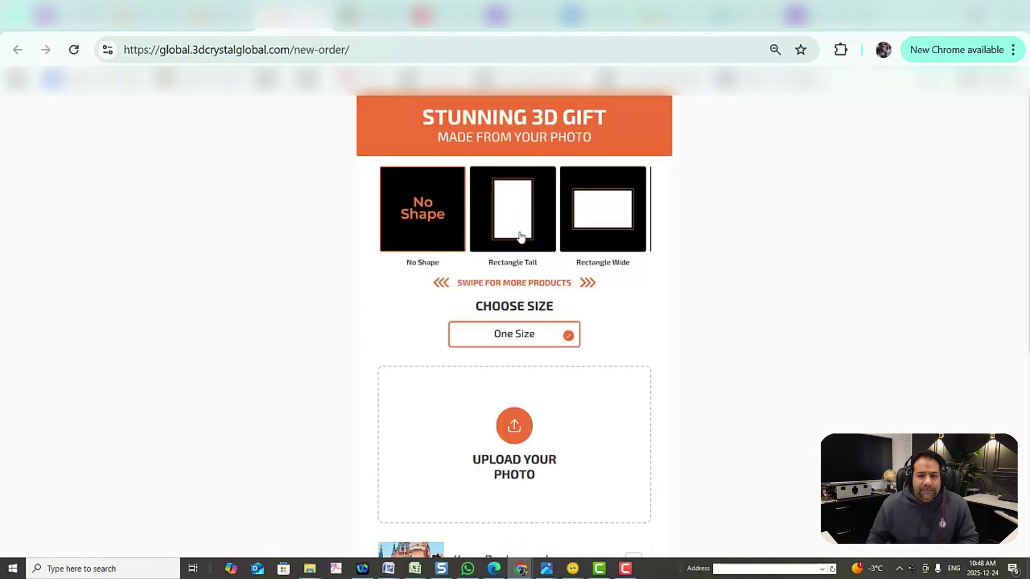
pyautogui.click(603, 216)
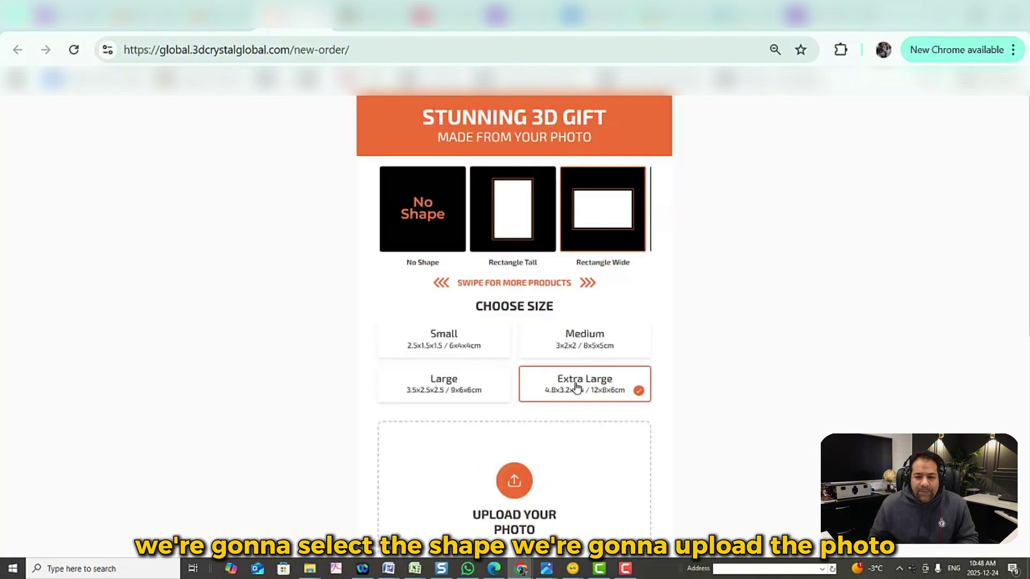
pyautogui.scroll(-1, 573, 387)
pyautogui.click(512, 364)
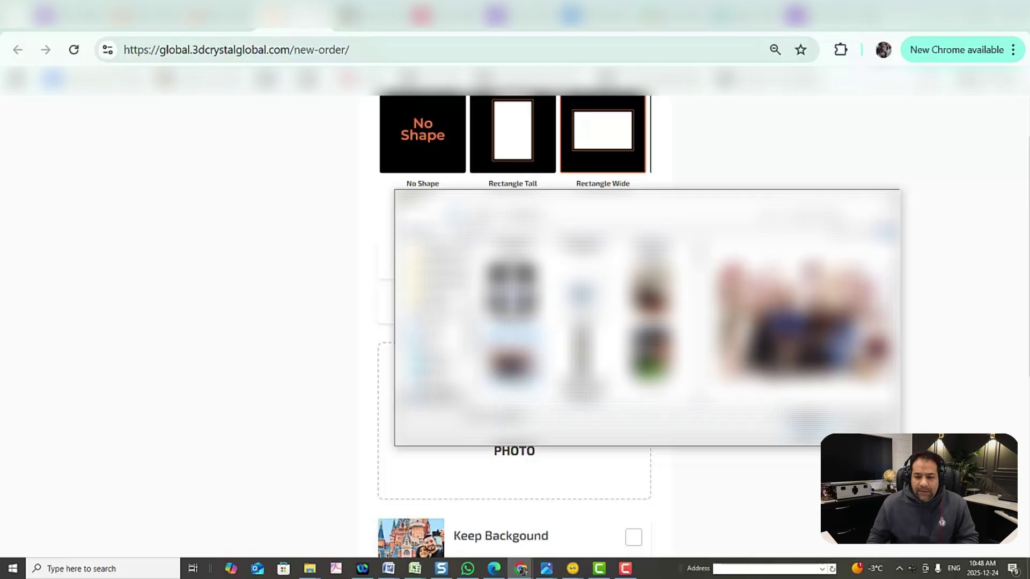
pyautogui.doubleClick(665, 377)
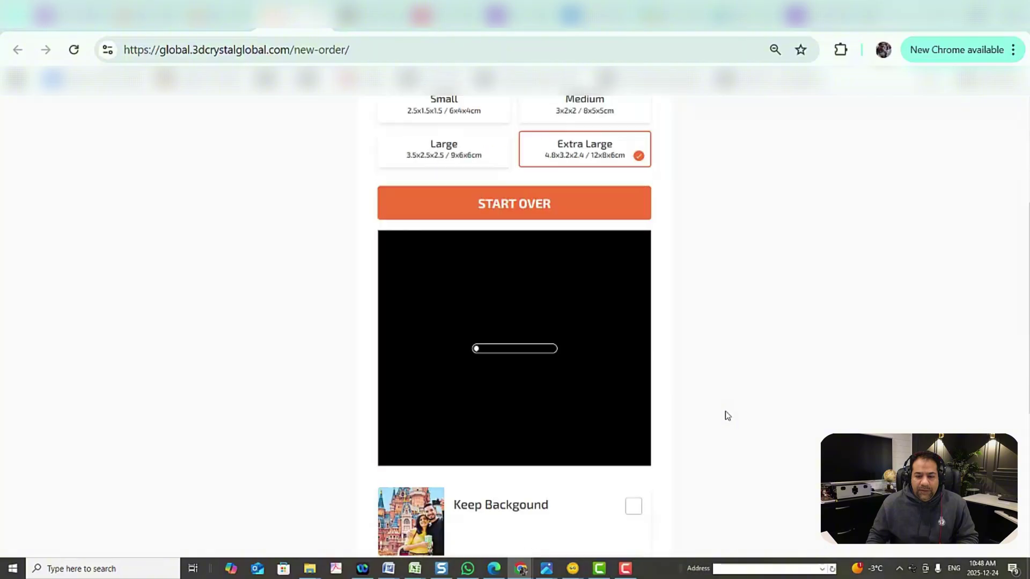
pyautogui.click(537, 415)
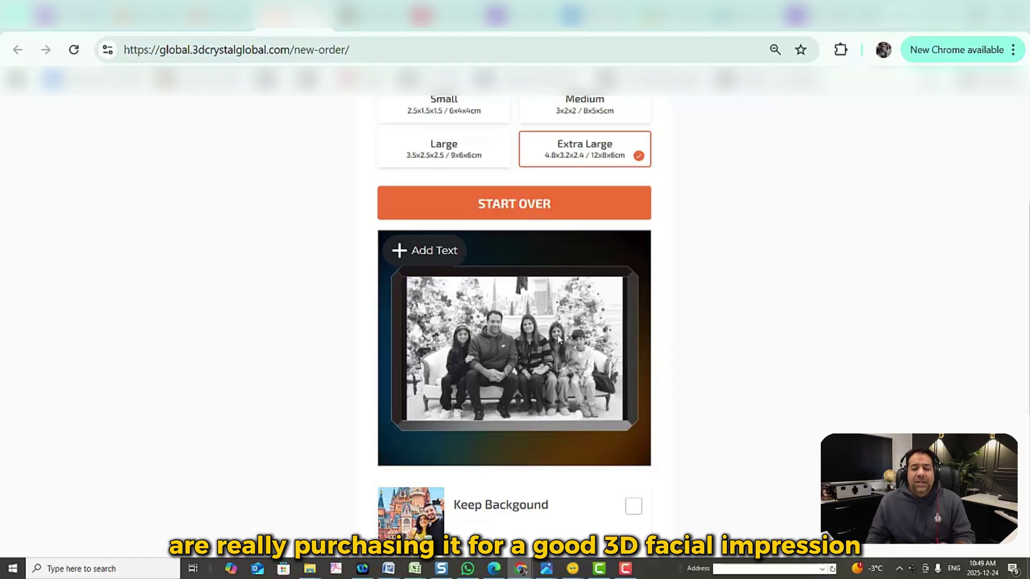
# Enlarge the photo inside the crystal and reposition it so the family members fill the face.
pyautogui.click(476, 358)
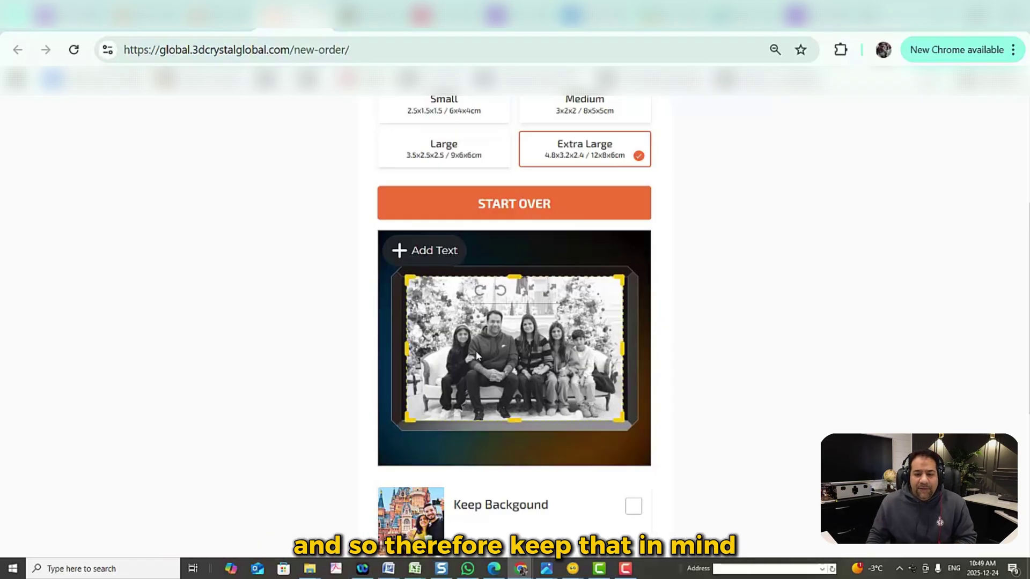
pyautogui.click(553, 285)
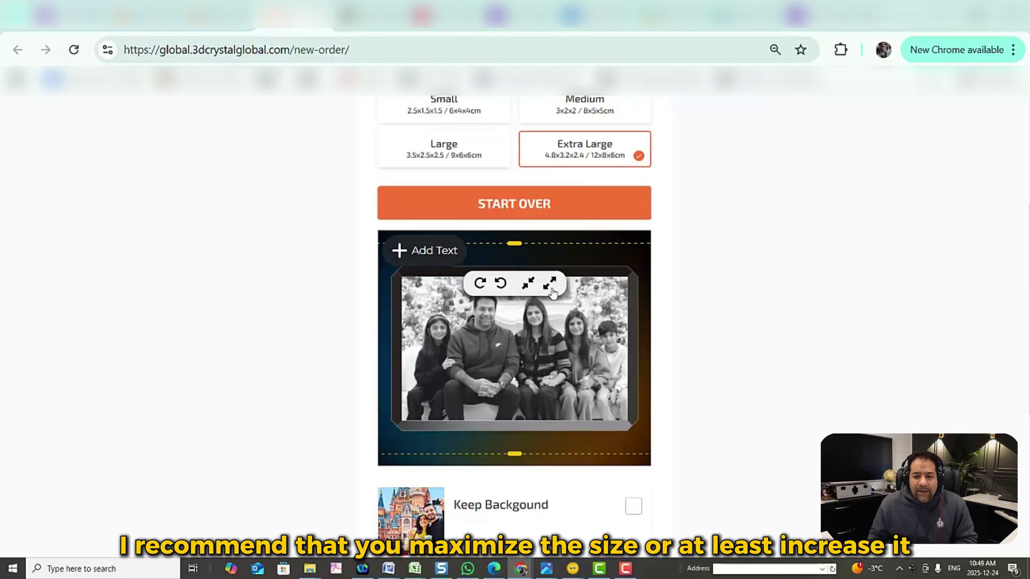
pyautogui.moveTo(539, 341); pyautogui.dragTo(536, 333)
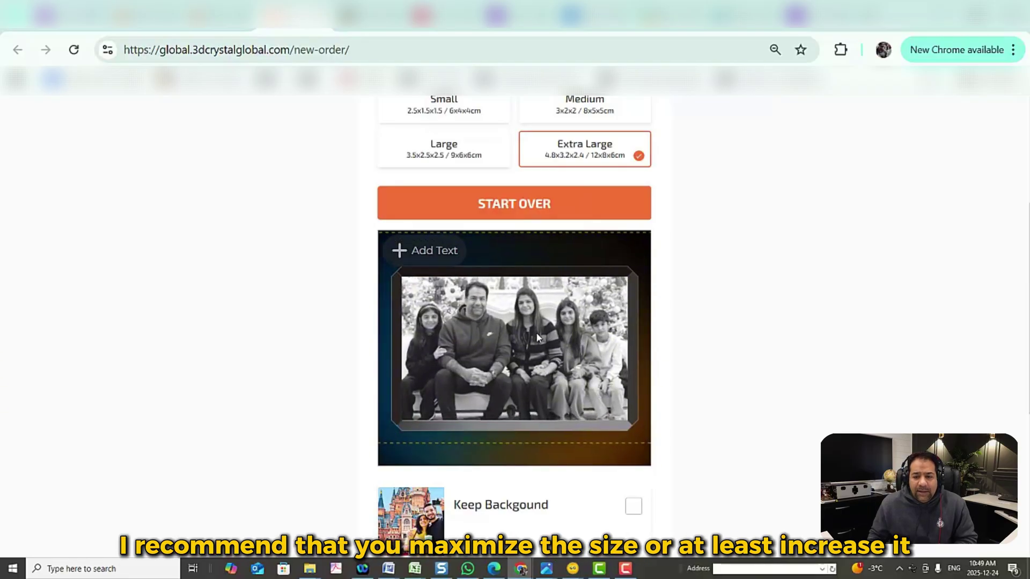
# Submit this order without keeping the background, accepting the terms and conditions, and sync it to AutoConvert3d.
pyautogui.scroll(-5, 750, 400)
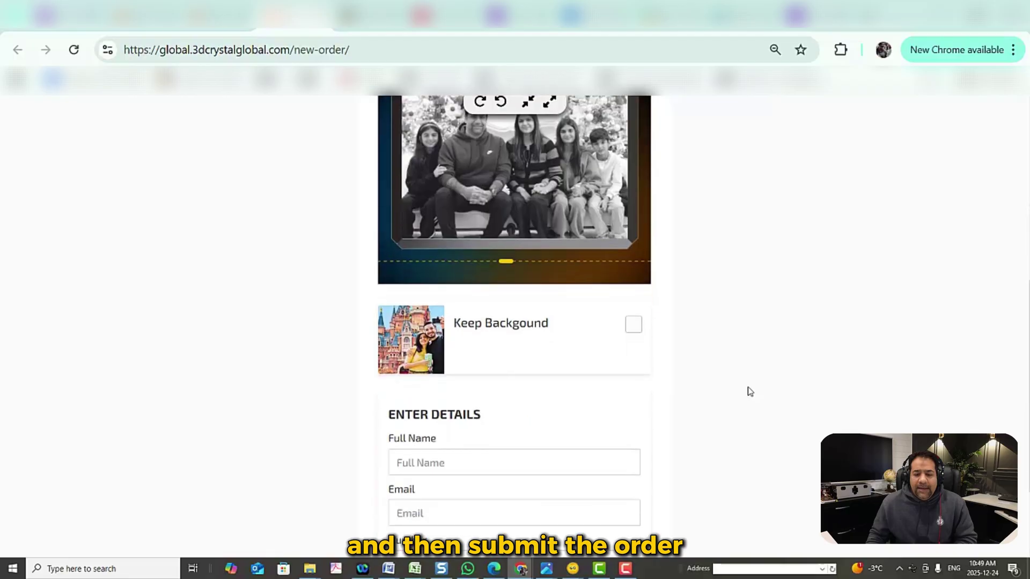
pyautogui.click(382, 488)
pyautogui.click(496, 532)
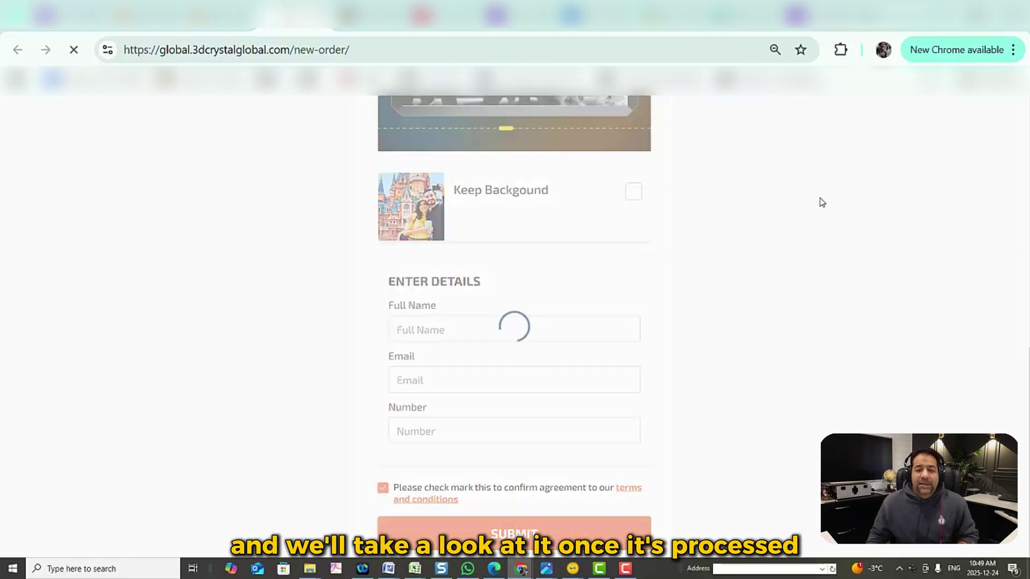
pyautogui.click(660, 248)
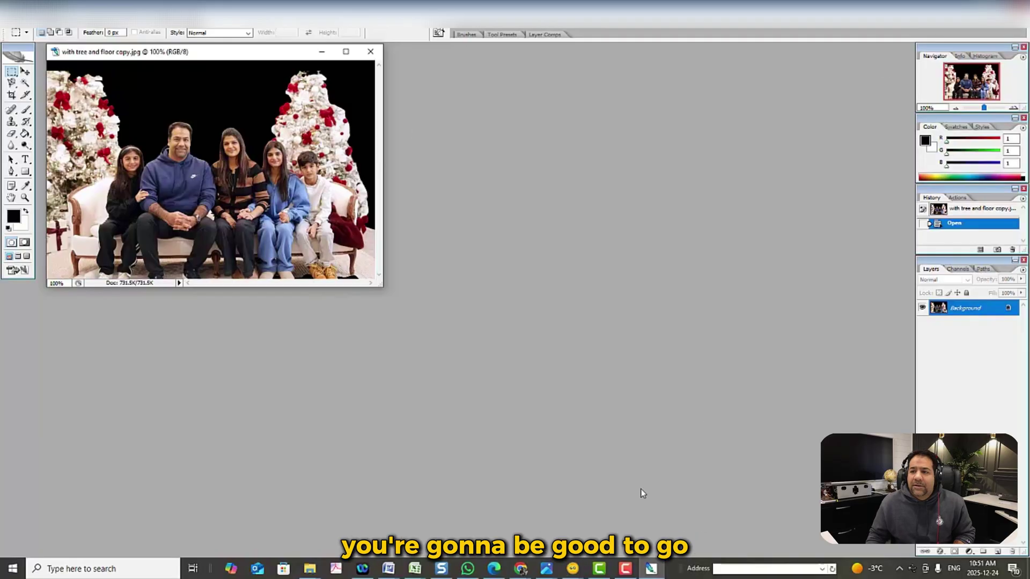
# Switch back to the Orders page in Chrome and start a new Rectangle Wide order in the Extra Large size.
pyautogui.click(521, 568)
pyautogui.click(484, 535)
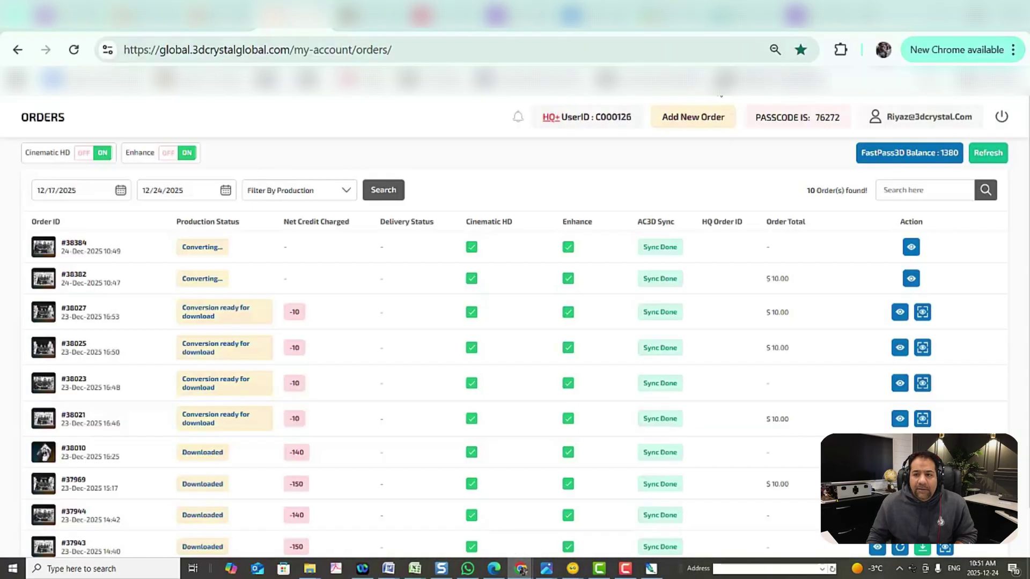
pyautogui.click(693, 116)
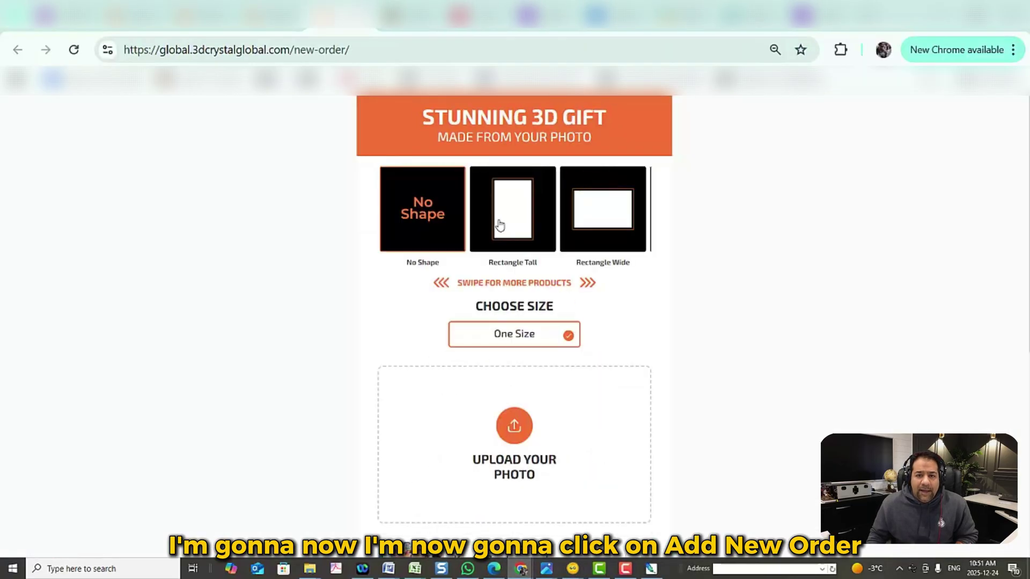
pyautogui.click(601, 212)
pyautogui.click(585, 389)
pyautogui.scroll(-1, 600, 397)
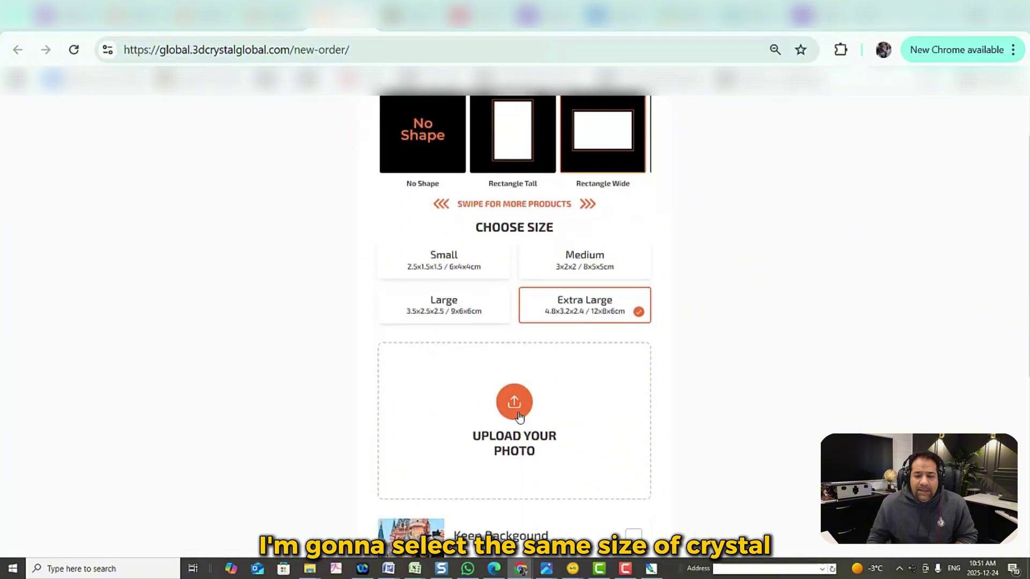
# Upload the edited family photo with the background behind the people removed and the trees kept.
pyautogui.click(536, 405)
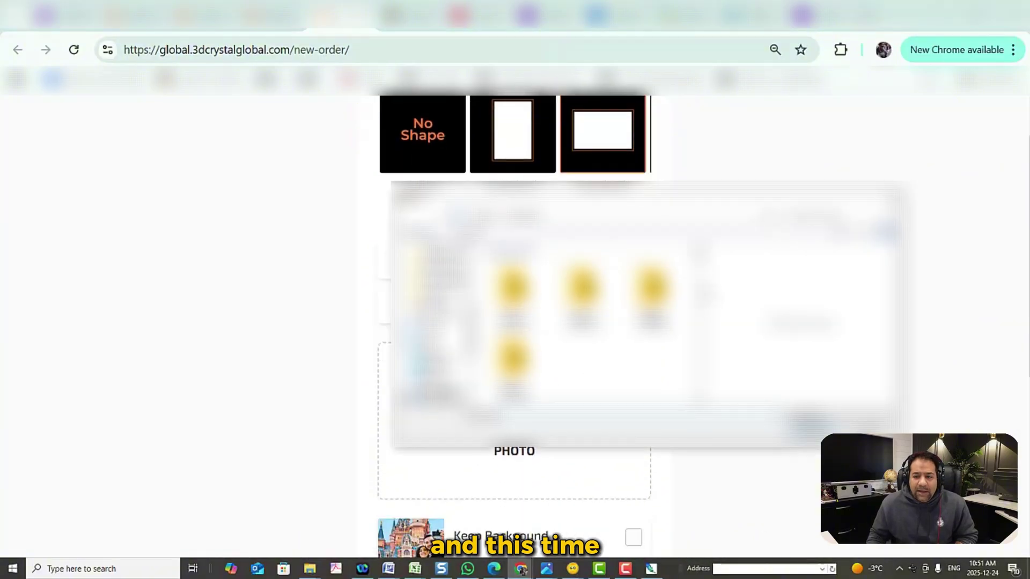
pyautogui.click(512, 292)
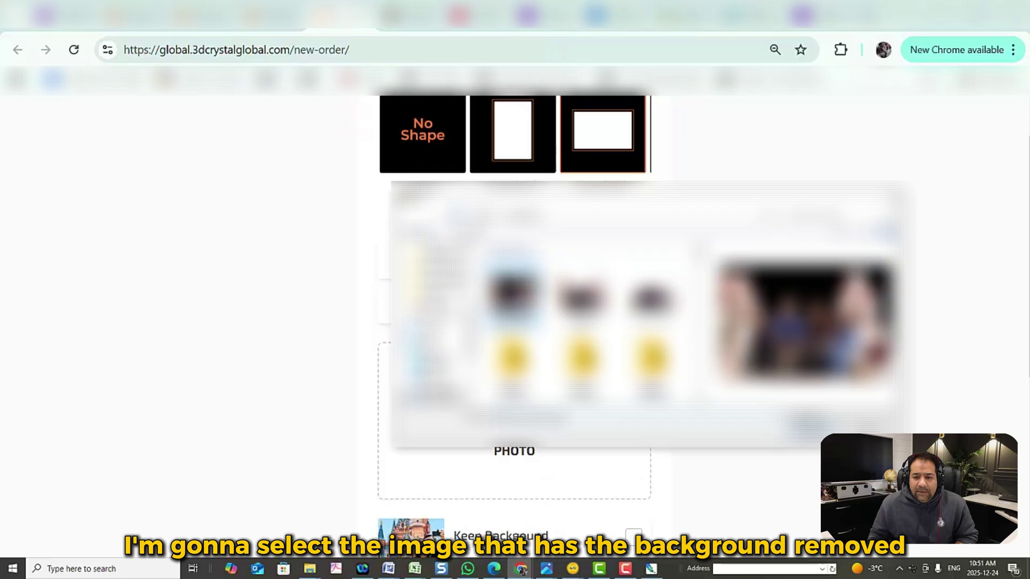
pyautogui.click(805, 412)
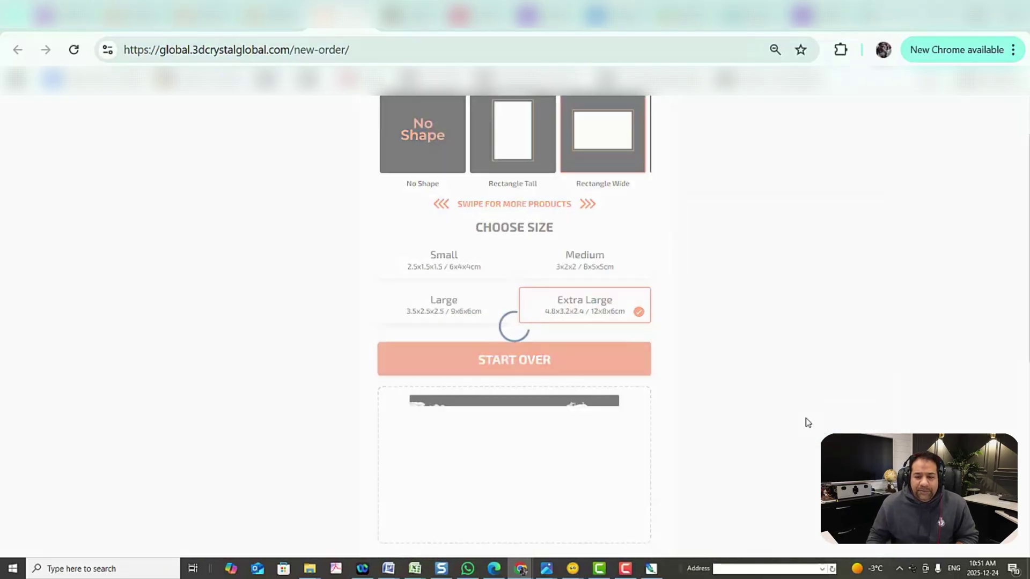
pyautogui.scroll(-1, 829, 396)
pyautogui.scroll(-2, 829, 395)
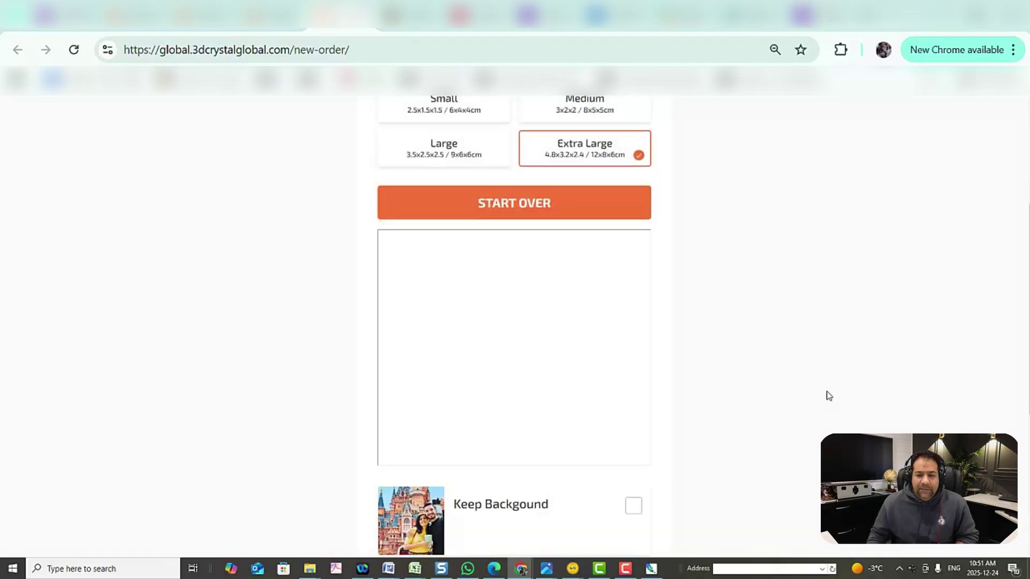
pyautogui.click(597, 418)
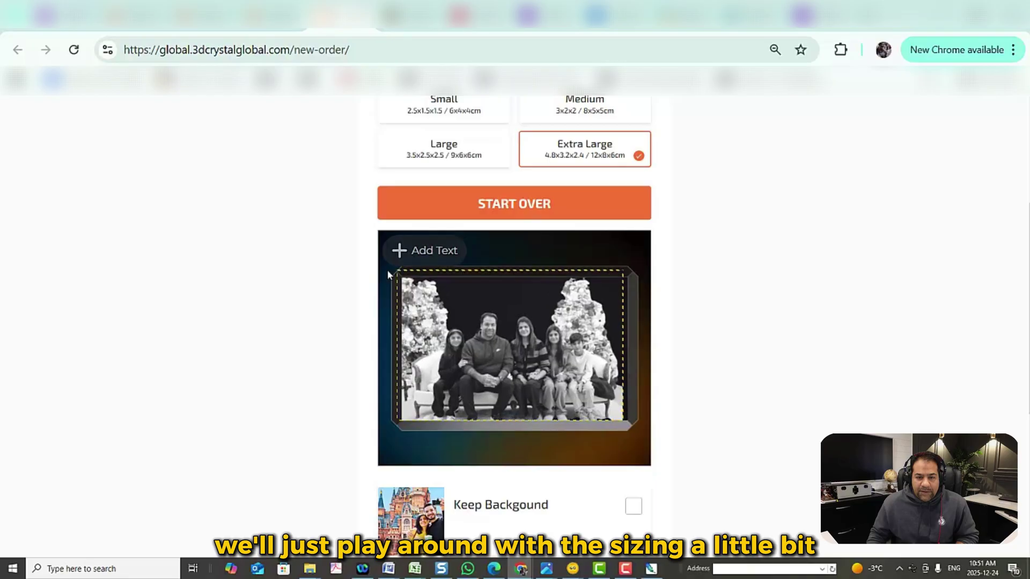
# Enlarge and reposition the edited family photo to fill the crystal face, and turn on Keep Background for this order.
pyautogui.moveTo(490, 311); pyautogui.dragTo(512, 317)
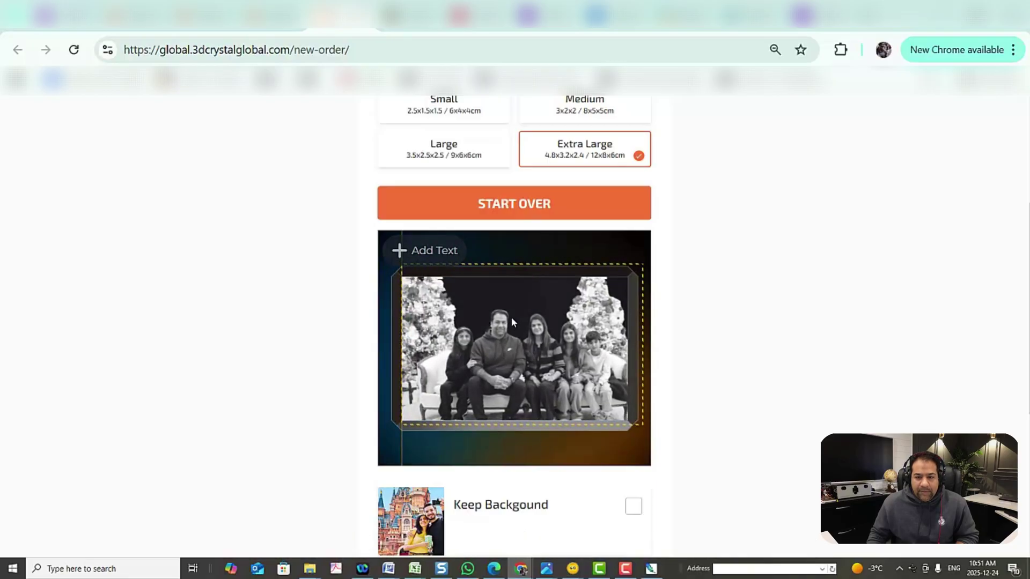
pyautogui.scroll(-5, 796, 315)
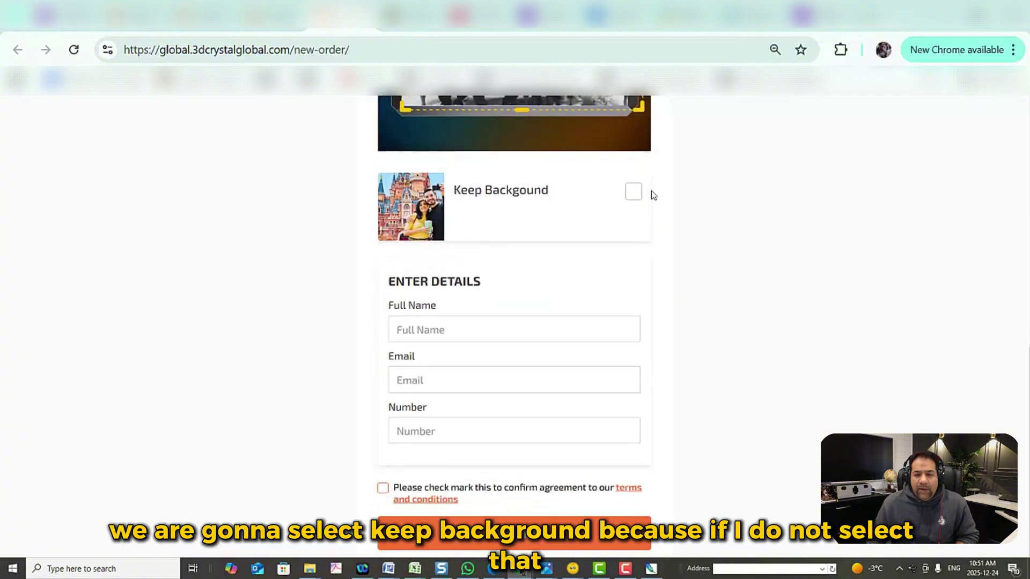
pyautogui.click(632, 196)
pyautogui.scroll(6, 766, 281)
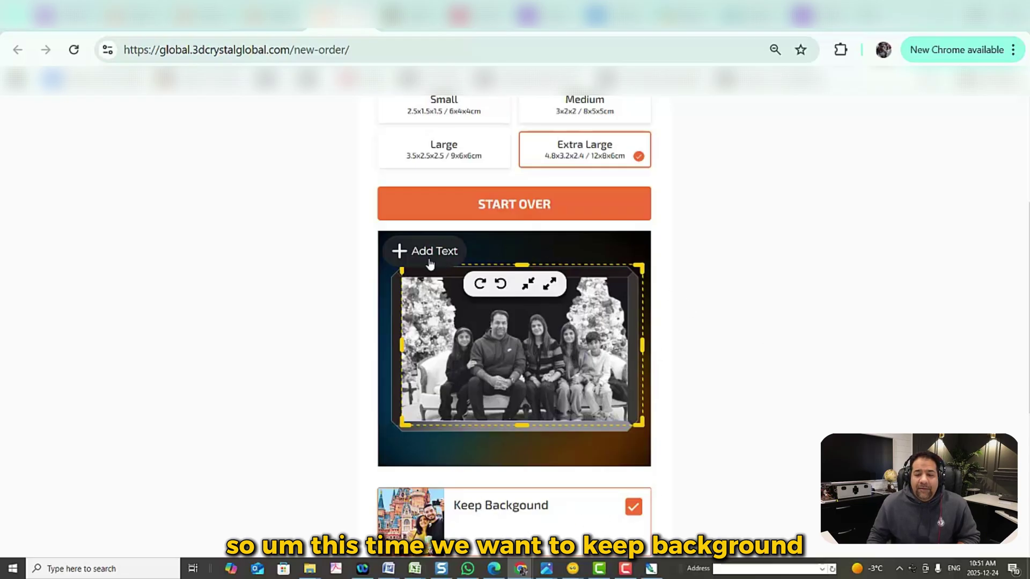
# Accept the terms and conditions, submit the order, and sync it to AutoConvert3d.
pyautogui.scroll(-5, 742, 264)
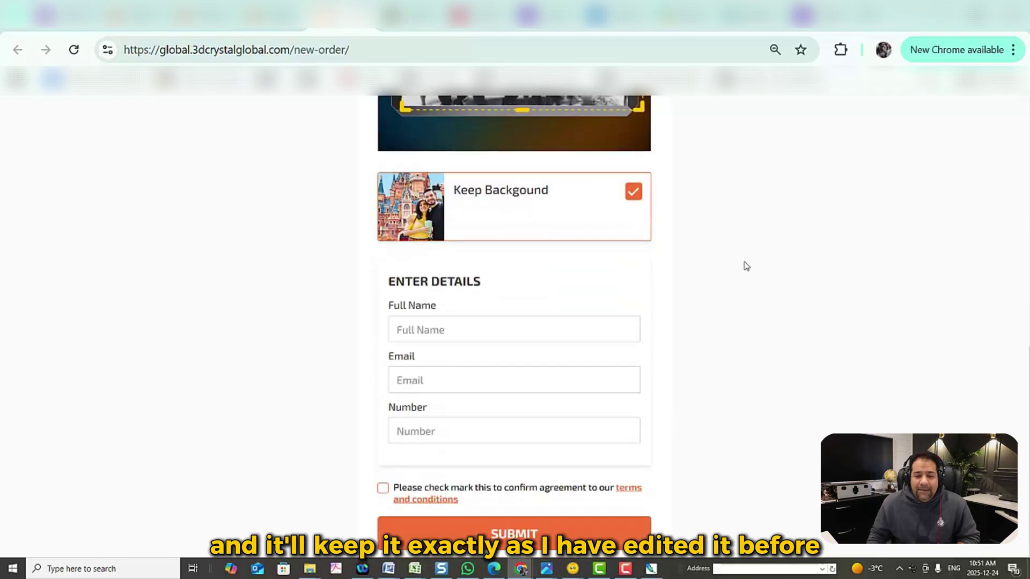
pyautogui.click(382, 488)
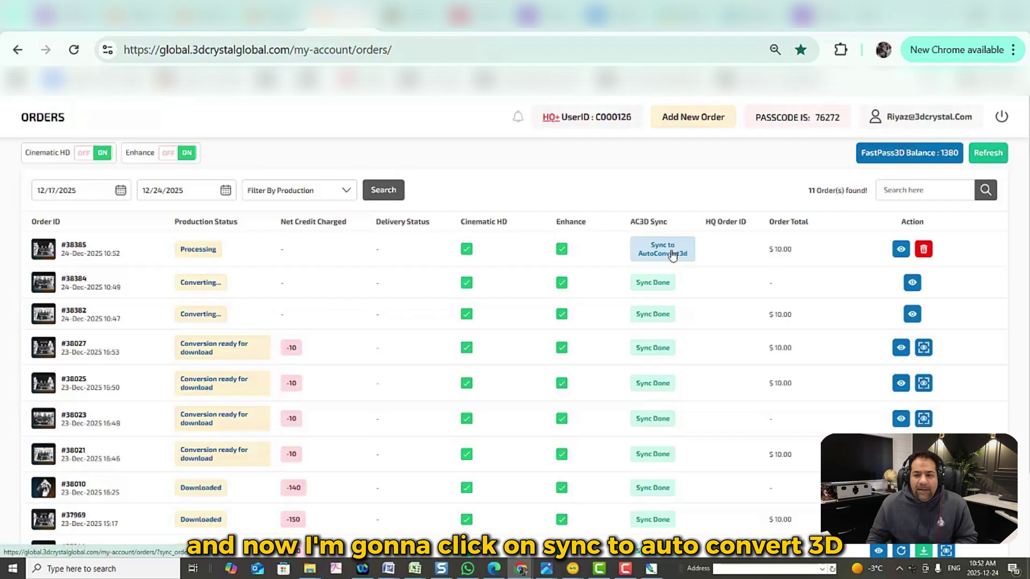
pyautogui.click(662, 252)
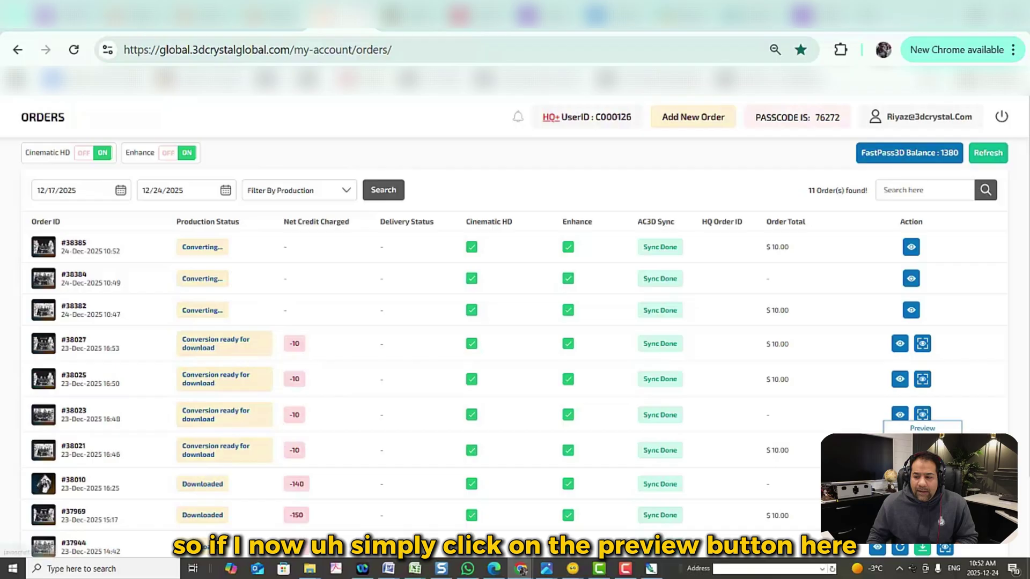
# Preview and approve the converted order from 23-Dec-2025 16:46, and open the preview of the 16:48 order.
pyautogui.click(922, 450)
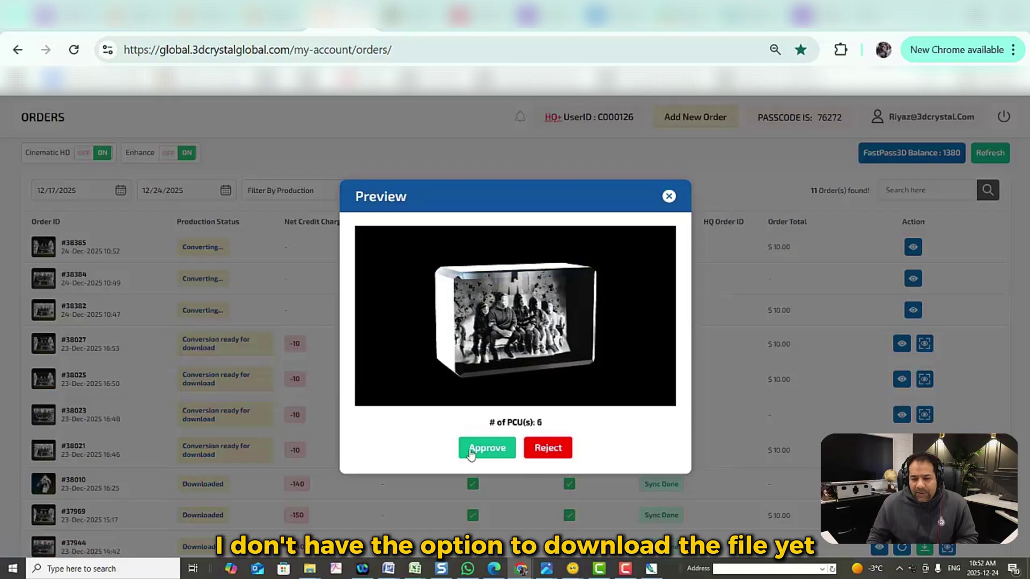
pyautogui.click(488, 450)
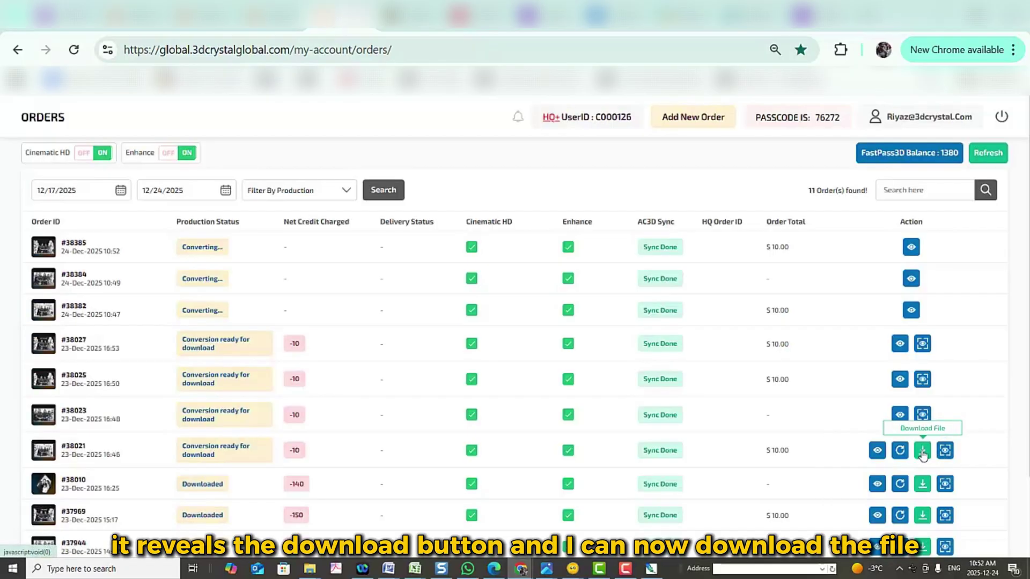
pyautogui.click(923, 414)
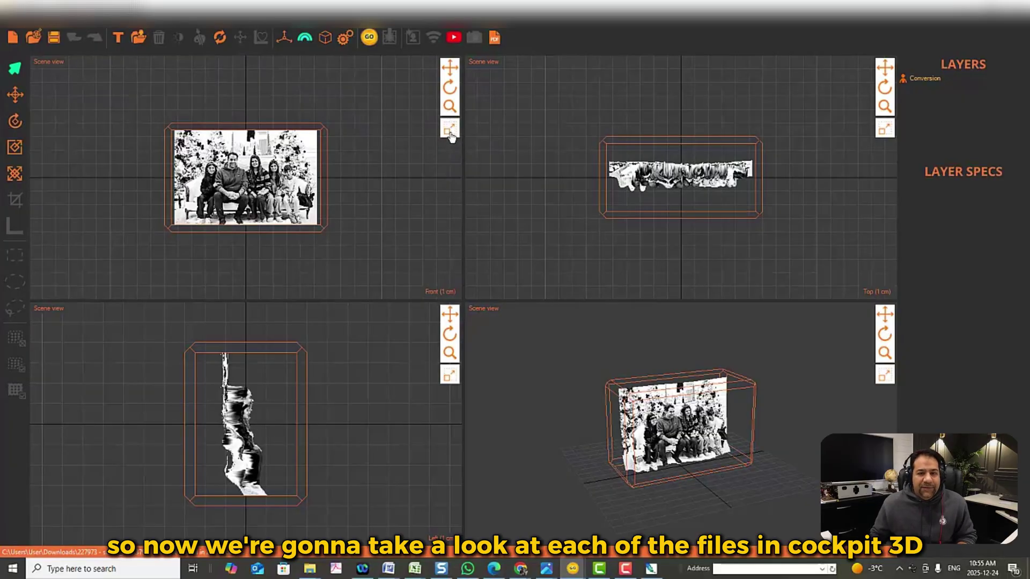
# Enlarge the front view, set the Z layer distance to 0.14 and the geometry Z factor to 4, and generate the point cloud.
pyautogui.click(449, 130)
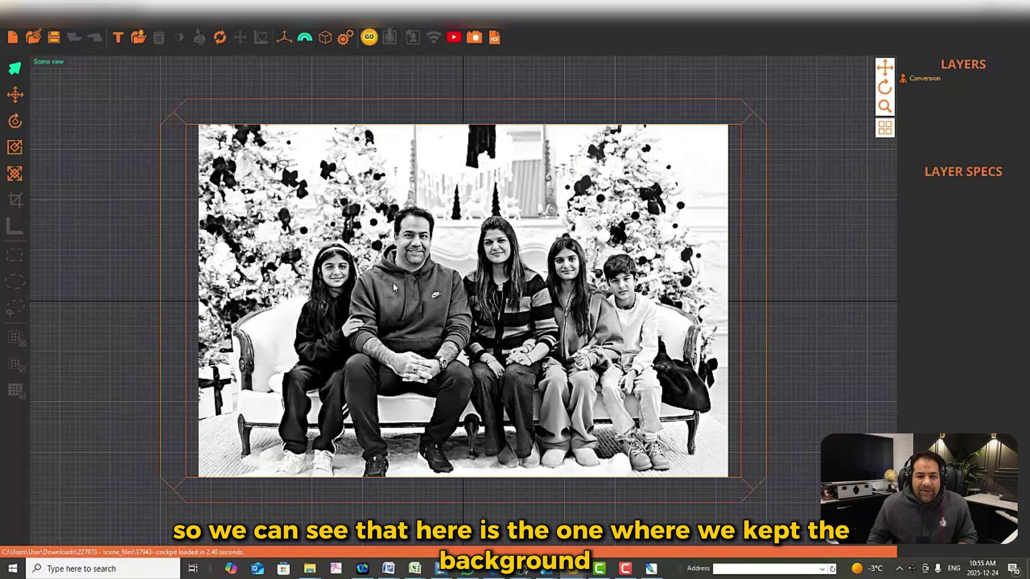
pyautogui.scroll(-1, 388, 302)
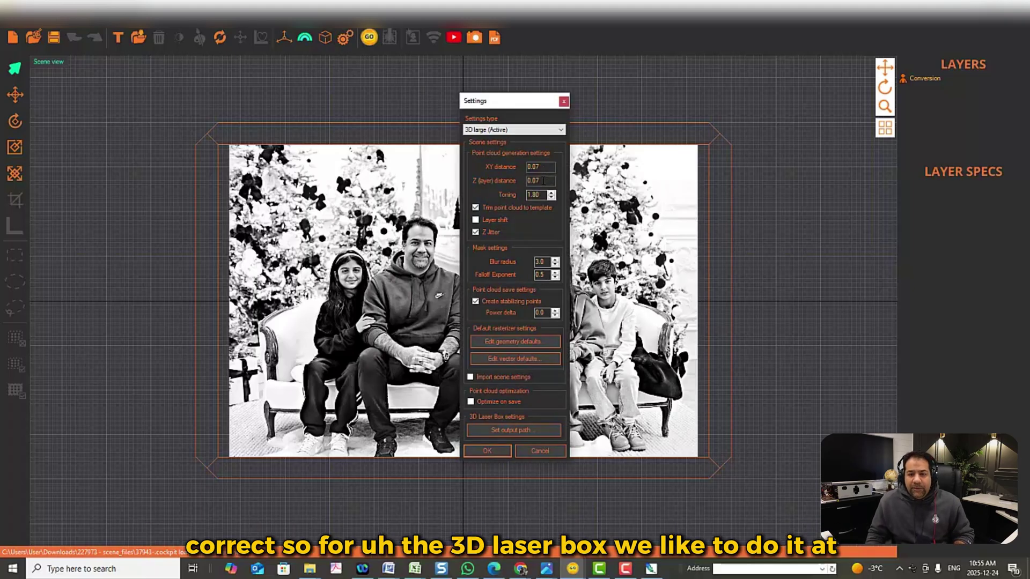
pyautogui.click(542, 181)
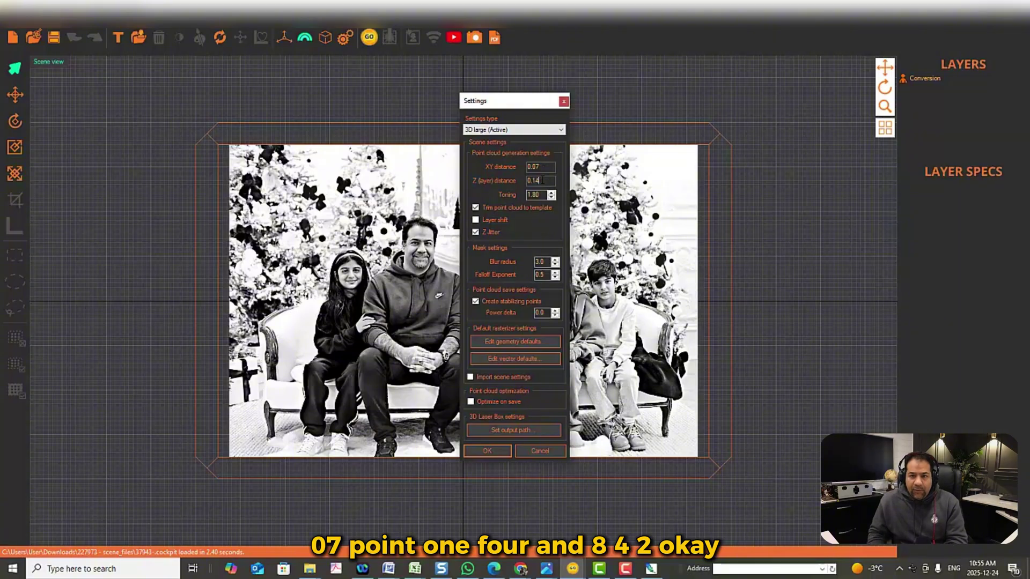
pyautogui.click(520, 340)
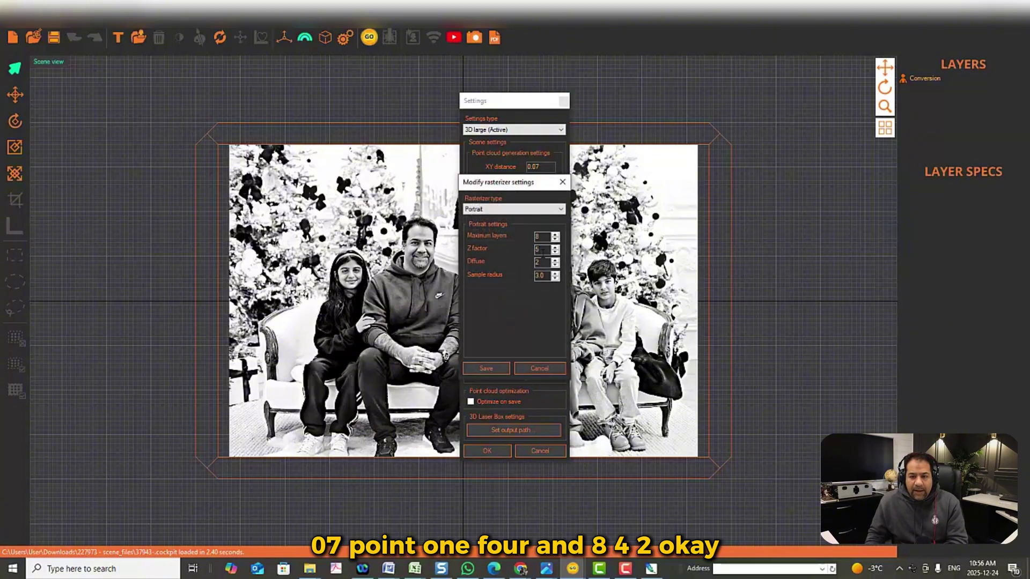
pyautogui.click(486, 369)
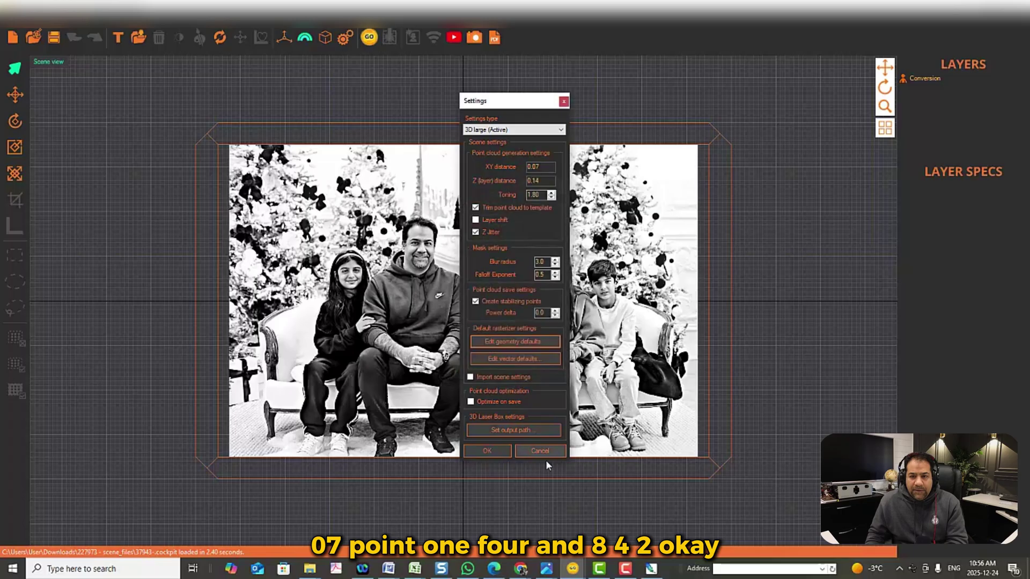
pyautogui.click(499, 453)
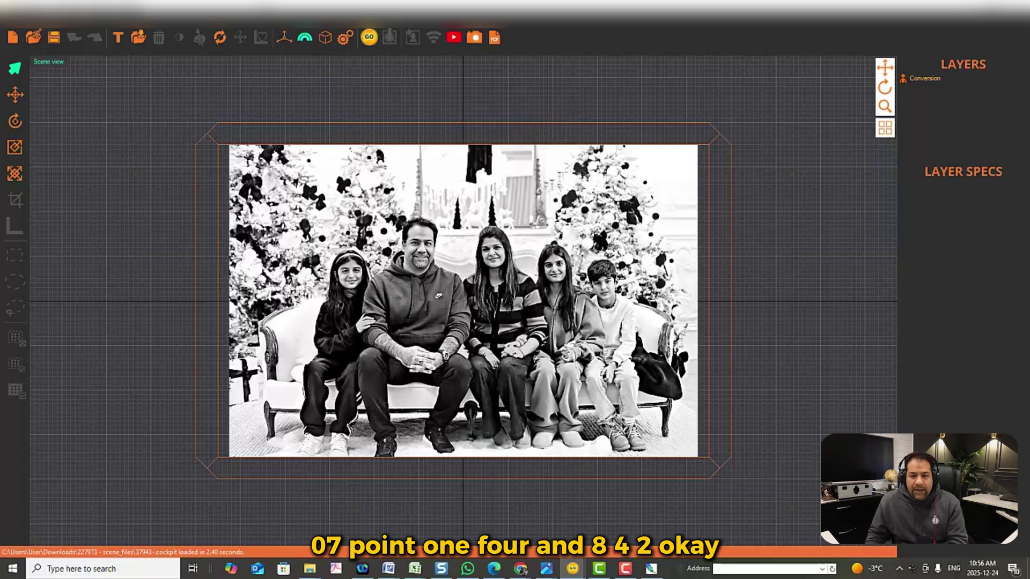
pyautogui.click(368, 38)
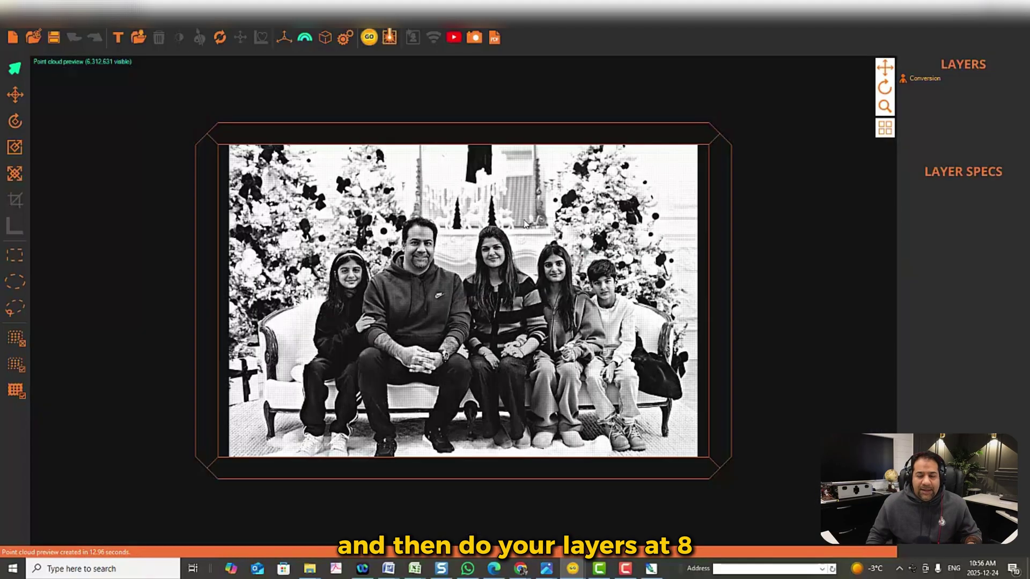
# Try UV laser settings with XY and Z layer distances of 0.06 and a portrait Z factor of 5, without saving them.
pyautogui.click(345, 37)
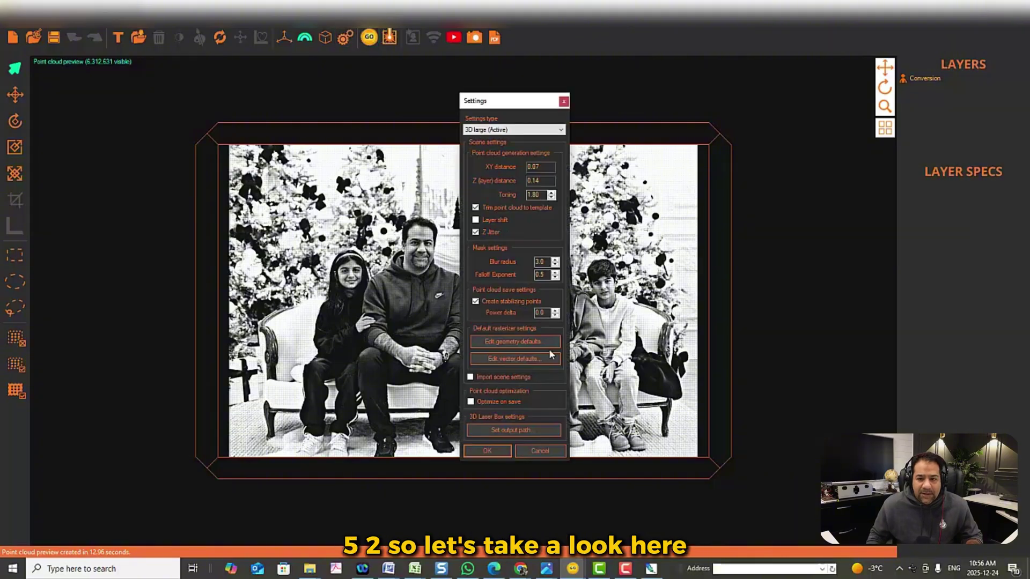
pyautogui.click(548, 170)
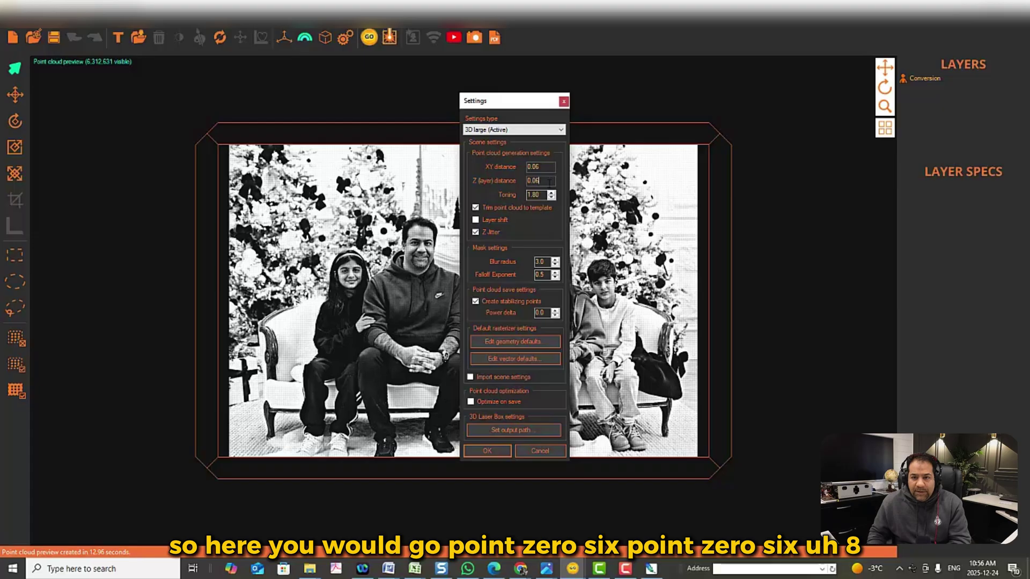
pyautogui.click(523, 341)
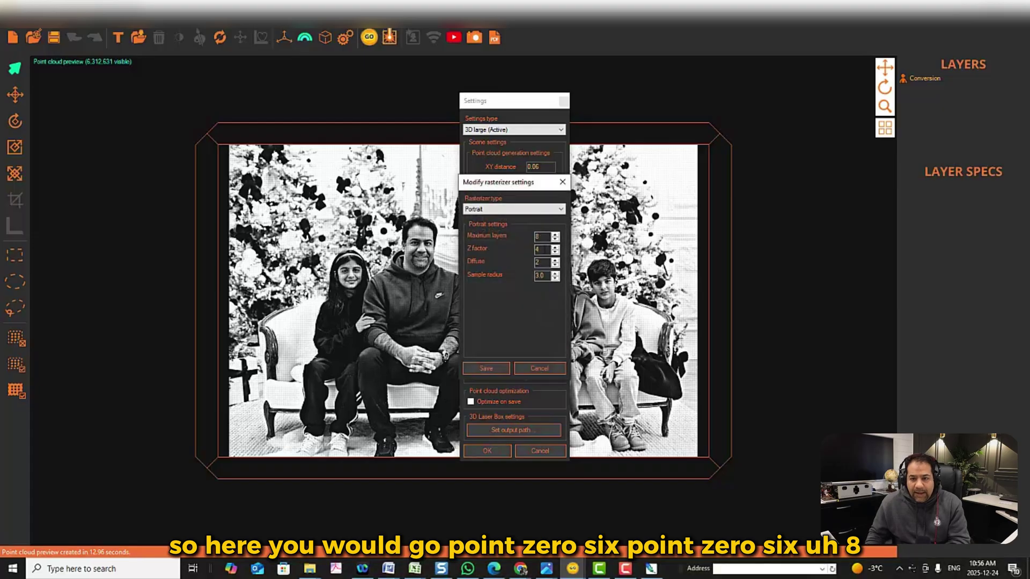
pyautogui.write('5')
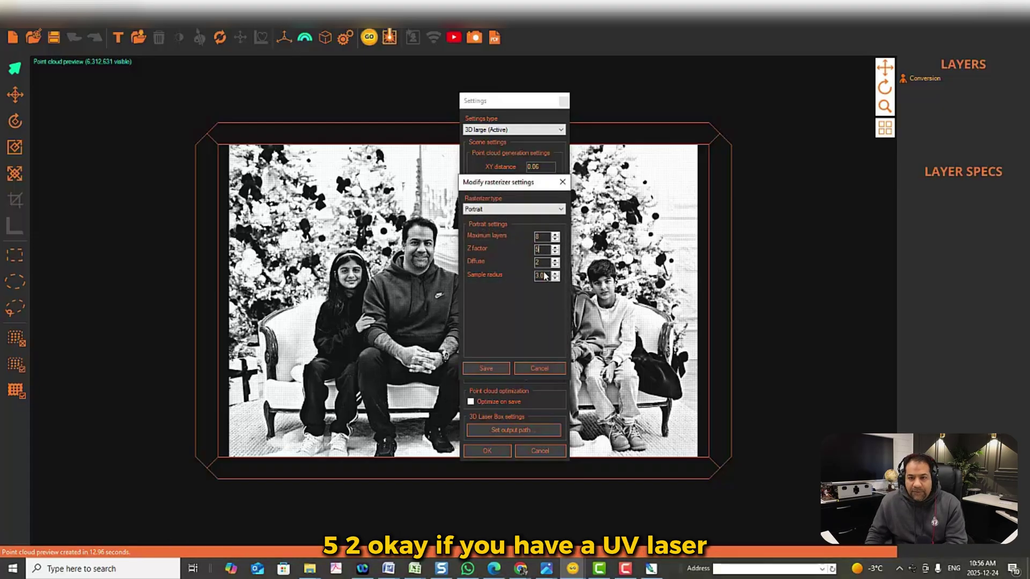
pyautogui.click(542, 367)
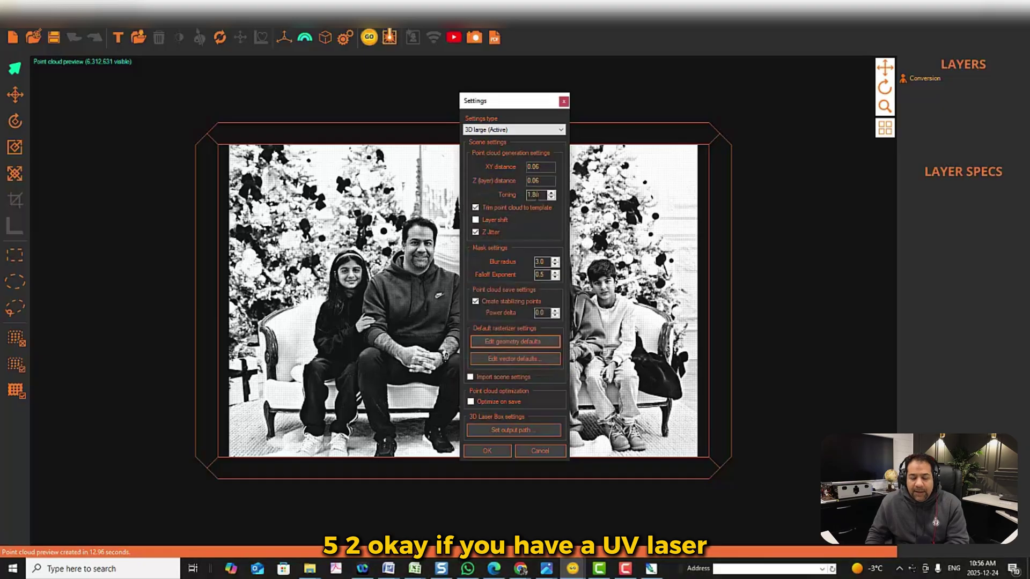
pyautogui.click(549, 452)
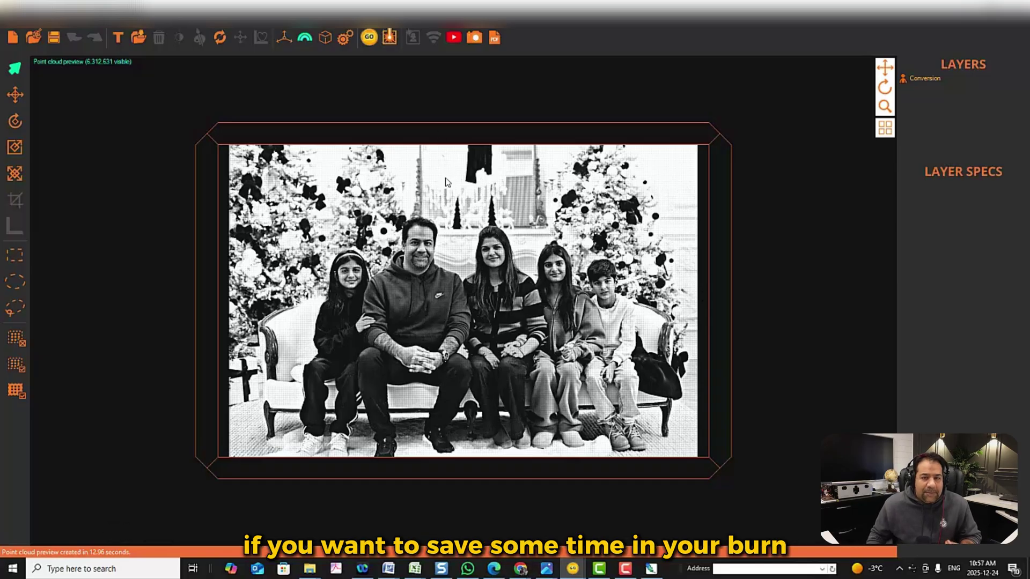
# Try point-reducing settings with an XY distance of 0.06 and 6 maximum layers, without saving them.
pyautogui.click(343, 38)
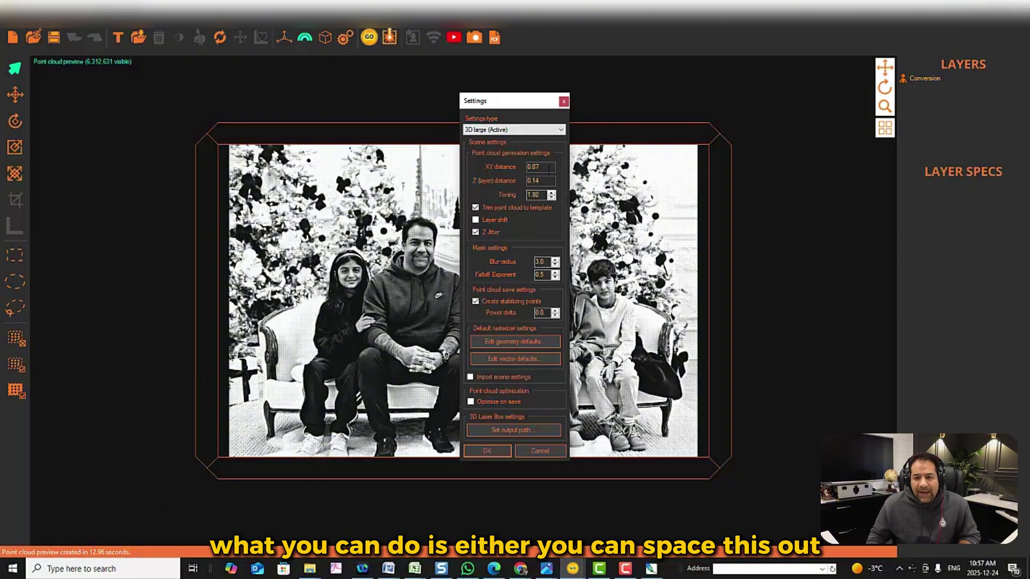
pyautogui.write('.0')
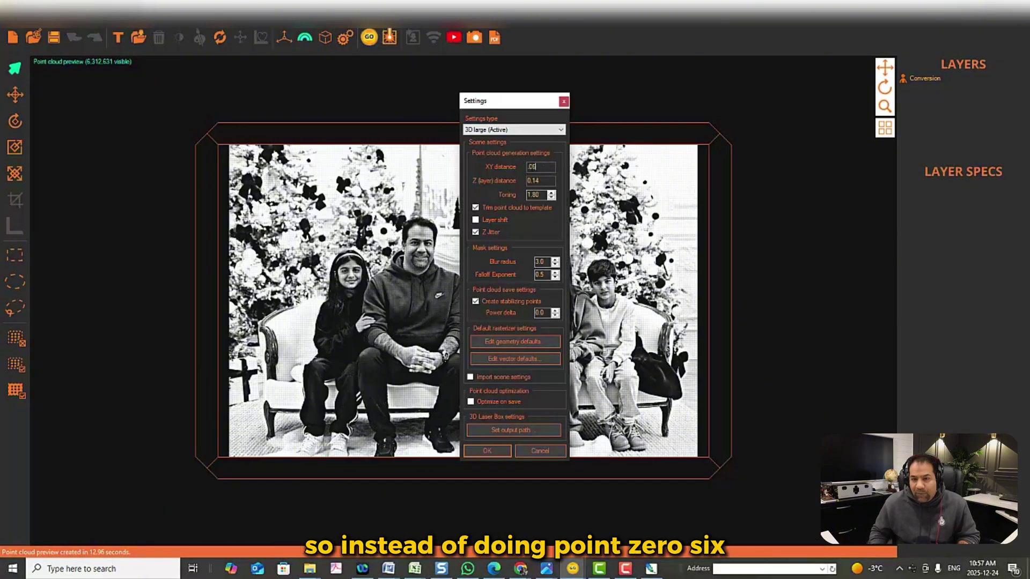
pyautogui.press('BackSpace')
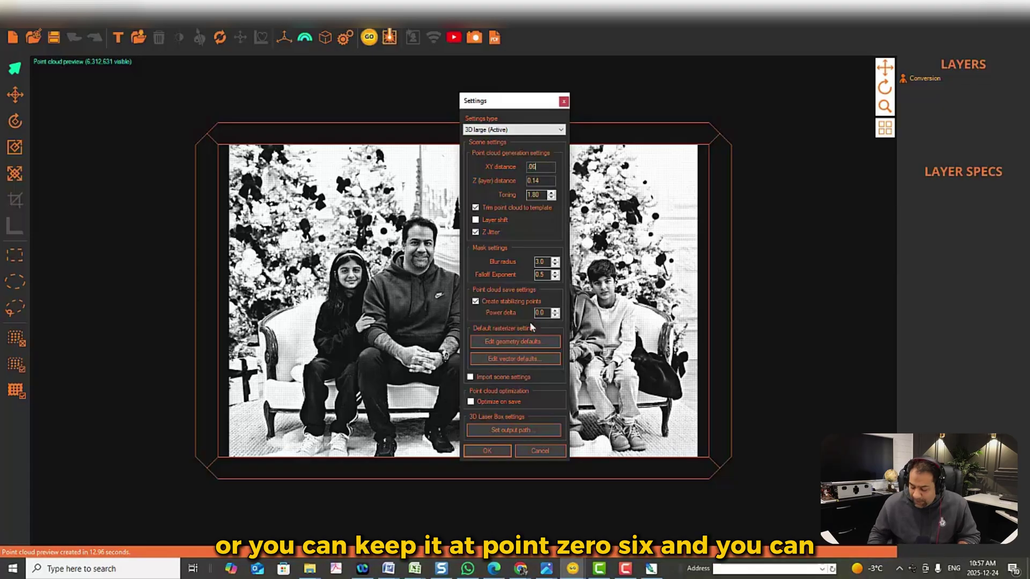
pyautogui.click(519, 343)
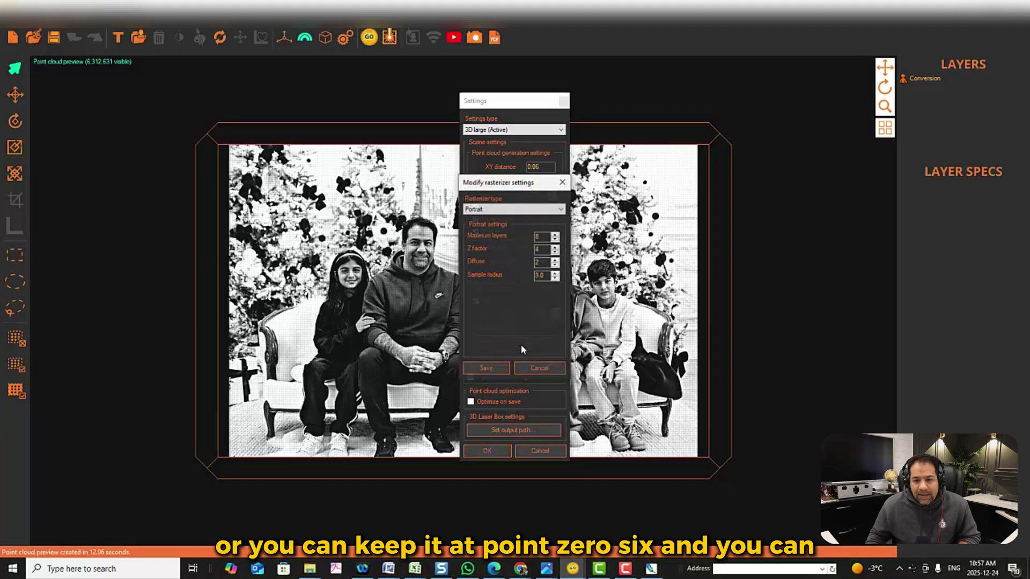
pyautogui.doubleClick(537, 236)
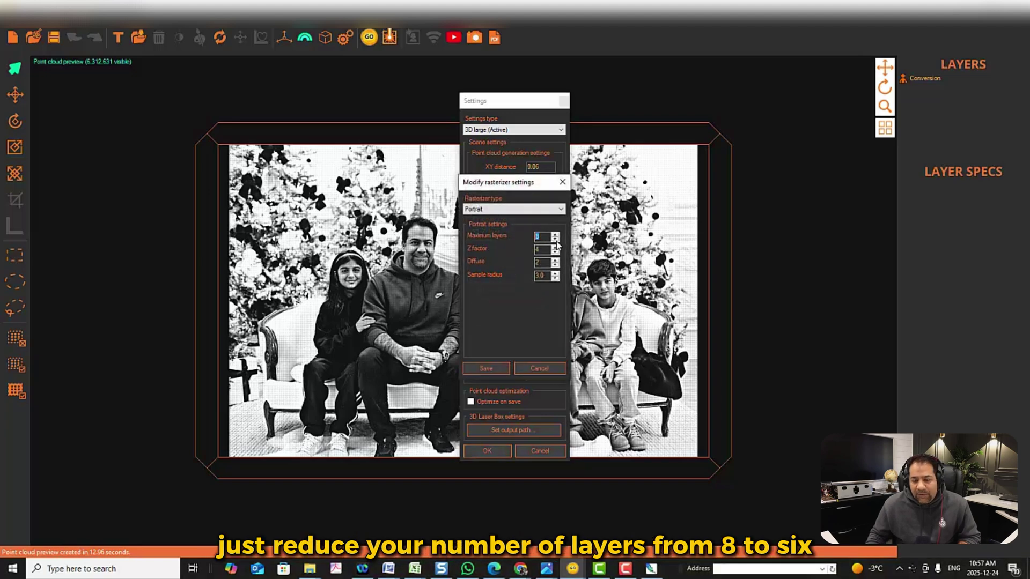
pyautogui.write('6')
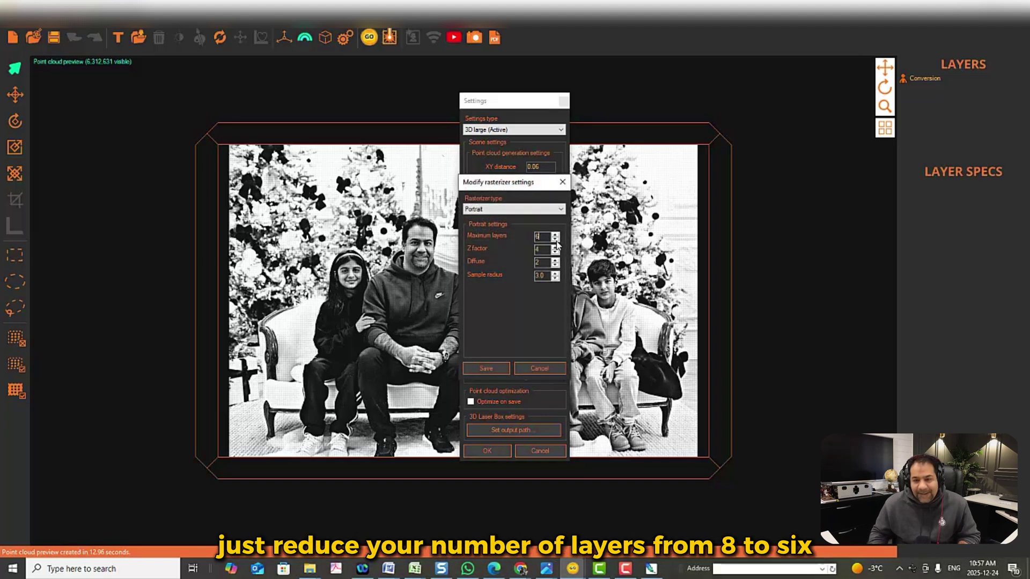
pyautogui.click(540, 369)
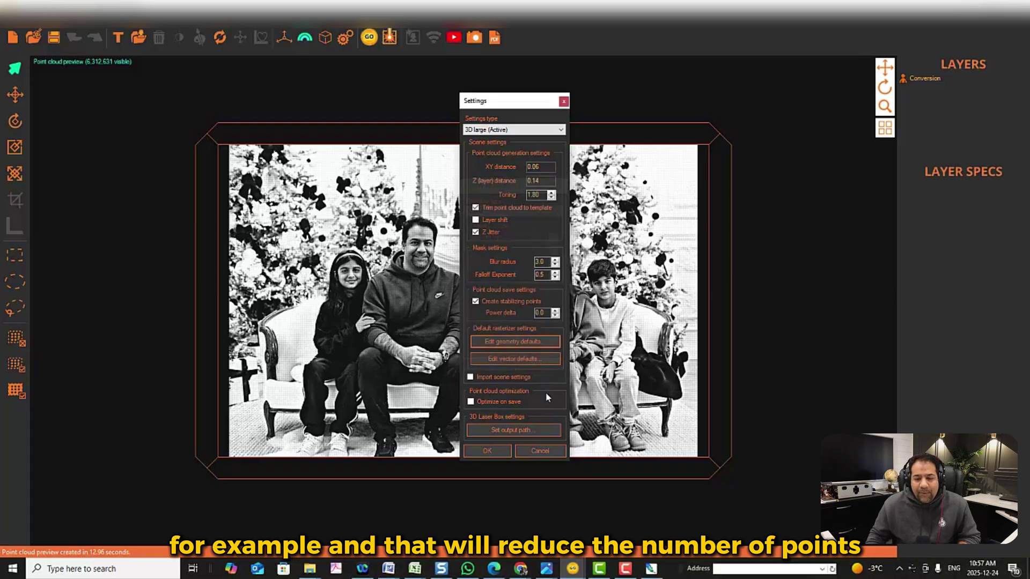
pyautogui.click(543, 454)
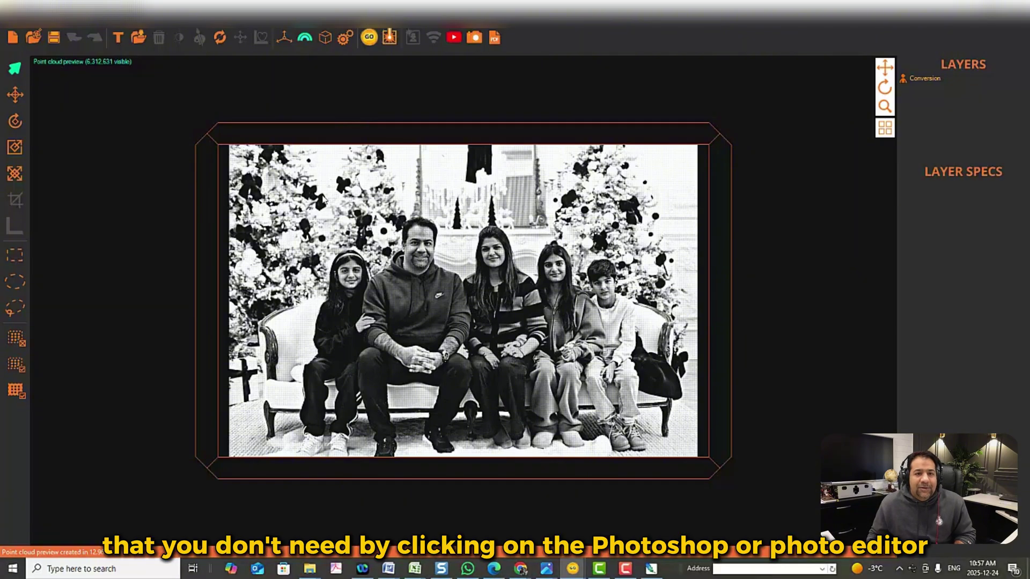
# Bring up the conversion with the background behind the people removed in a full-size window and enlarge its front view.
pyautogui.click(922, 80)
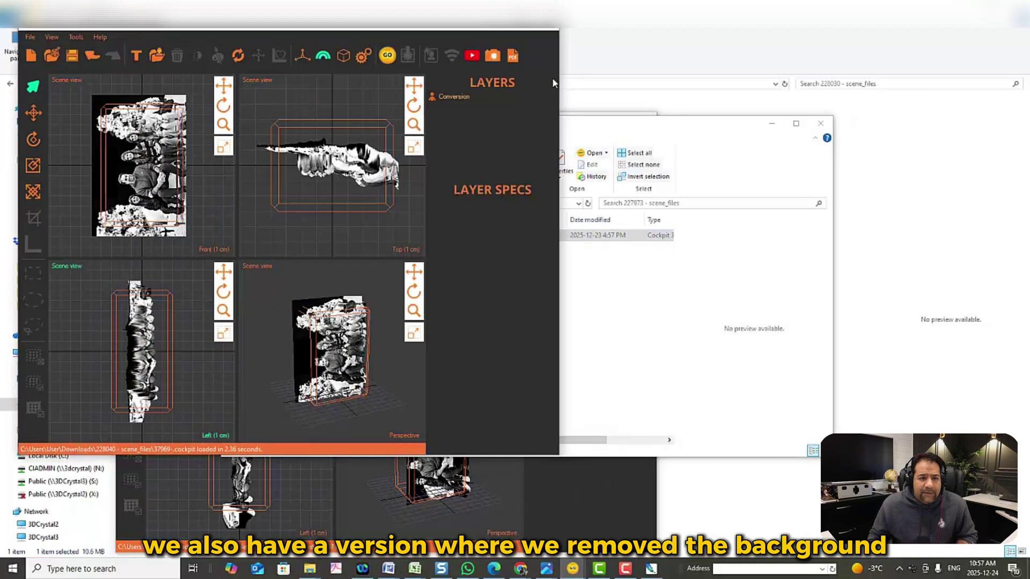
pyautogui.click(523, 21)
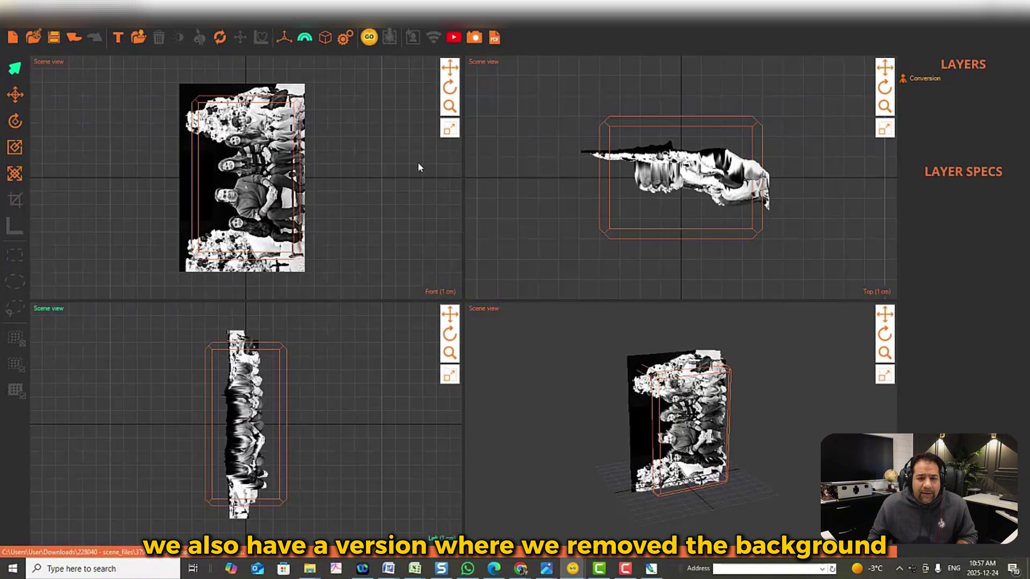
pyautogui.click(453, 129)
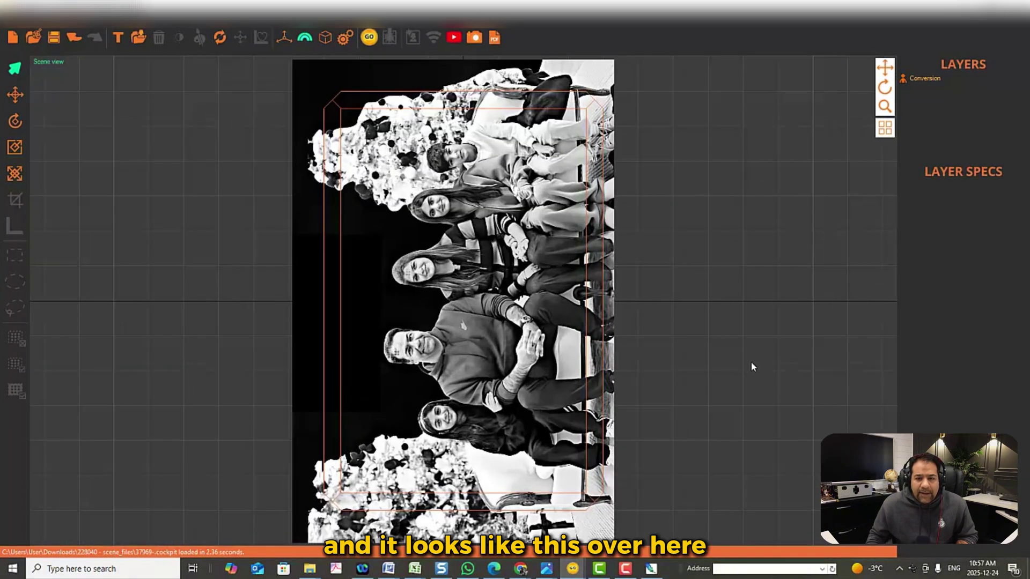
# Choose the 3D Rectangle XLarge 120x80 template for the background conversion and open its width for editing.
pyautogui.click(930, 79)
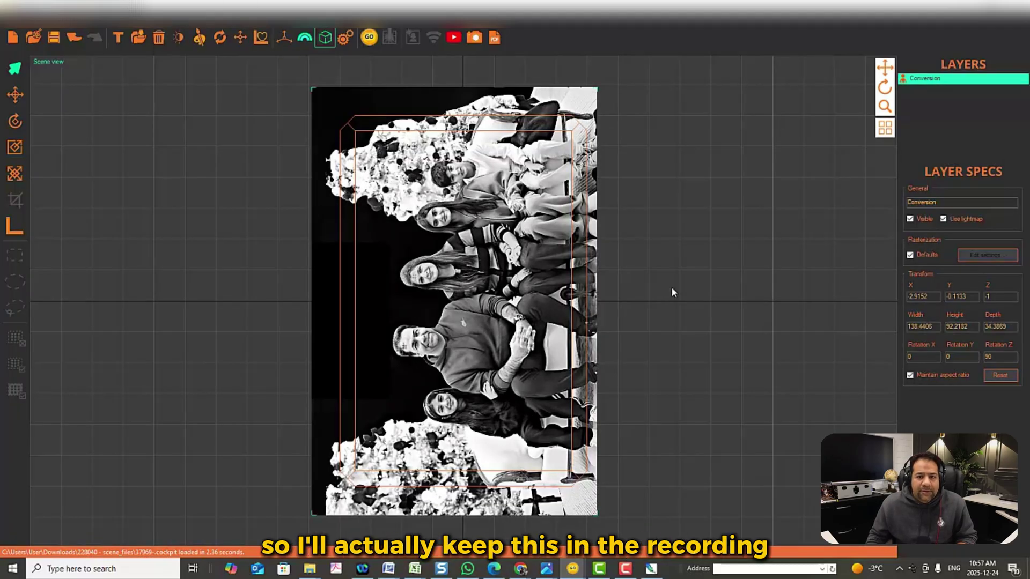
pyautogui.doubleClick(519, 255)
pyautogui.doubleClick(471, 249)
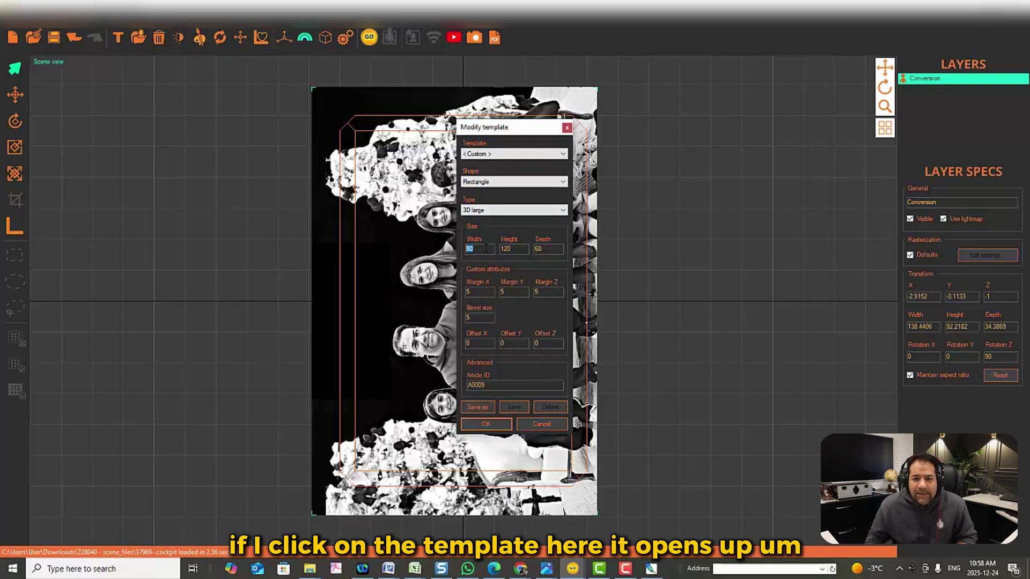
pyautogui.click(496, 154)
pyautogui.moveTo(563, 182); pyautogui.dragTo(562, 314)
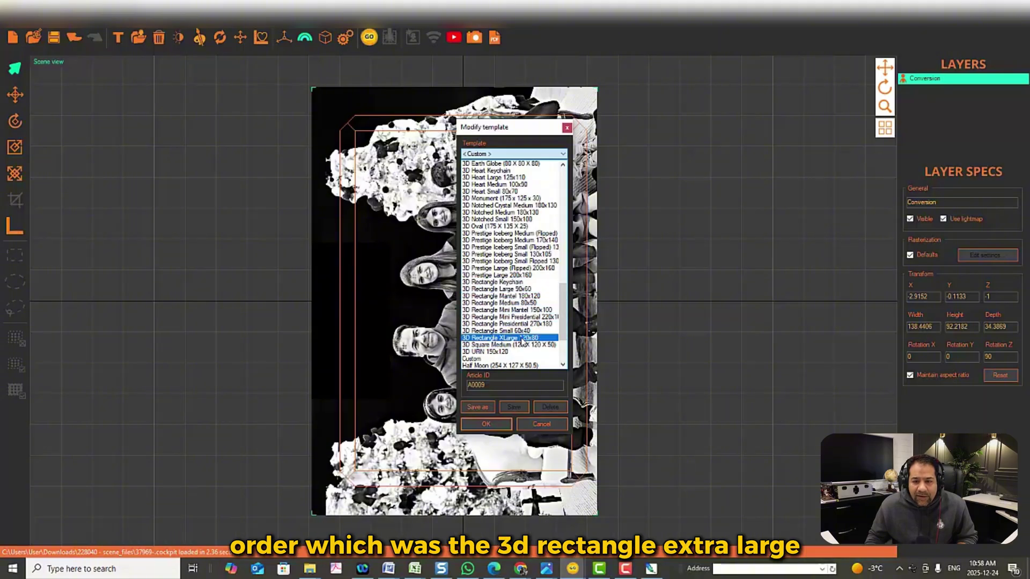
pyautogui.click(520, 339)
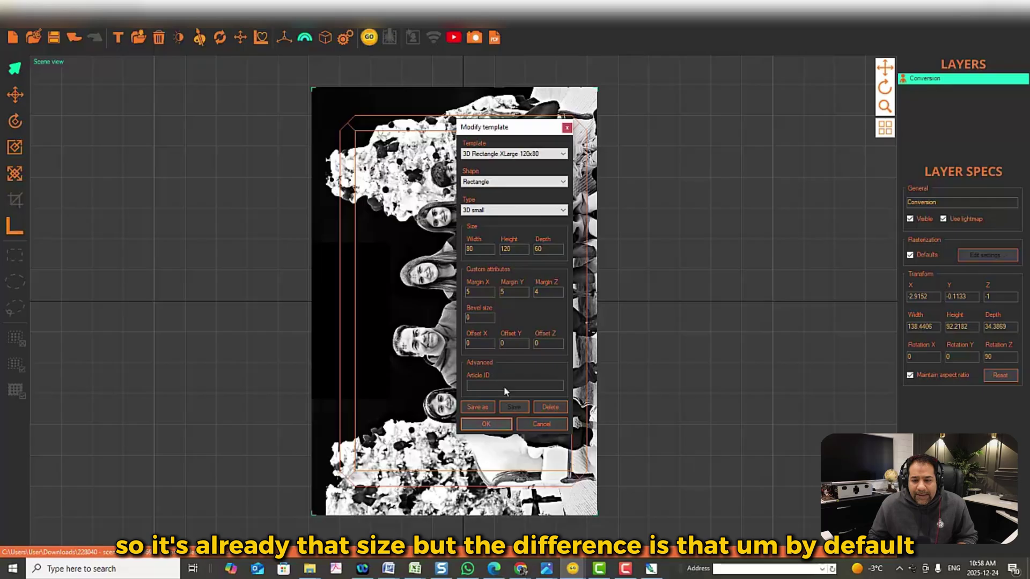
pyautogui.doubleClick(470, 249)
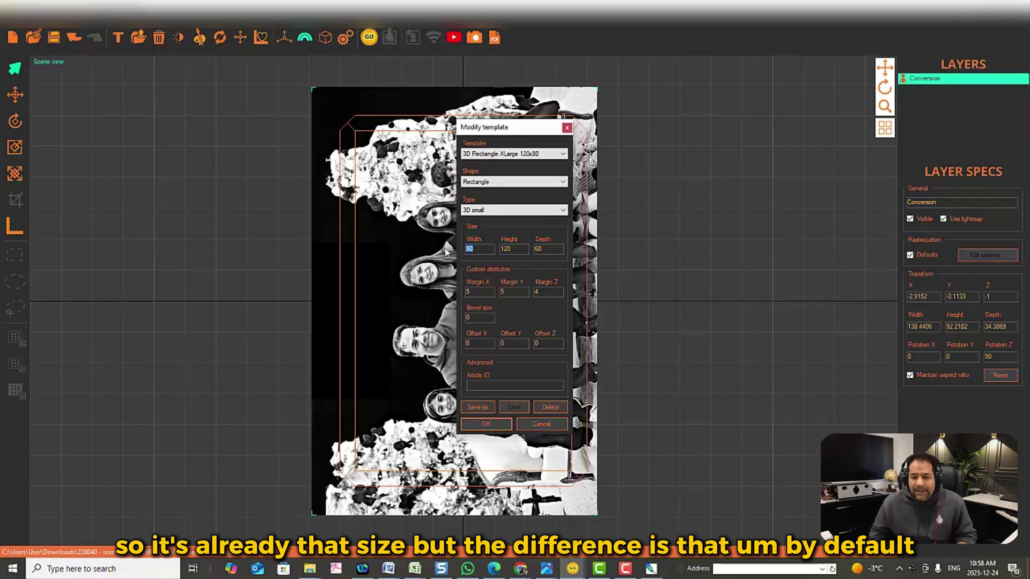
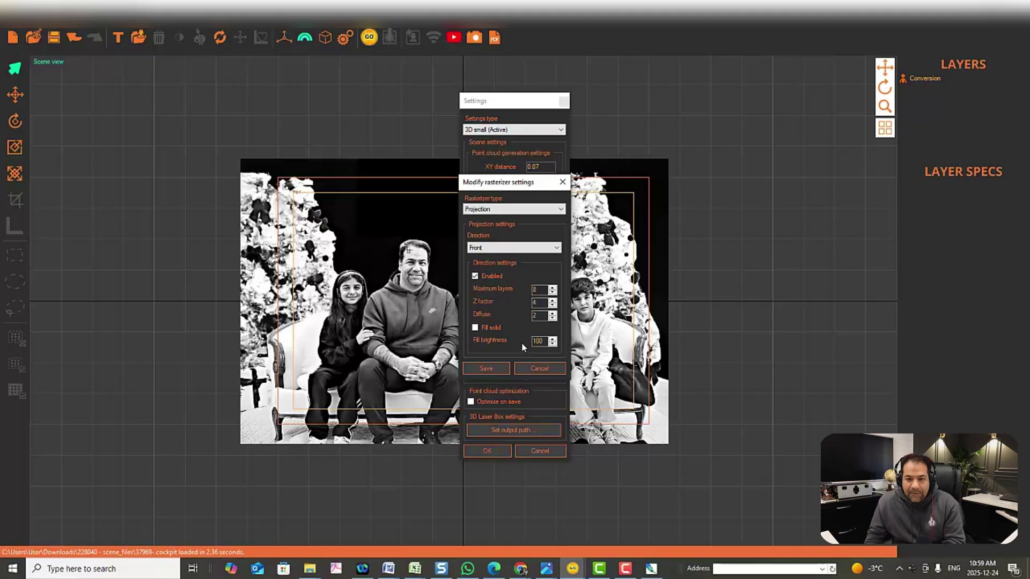
# Save the front projection geometry defaults with 8 maximum layers, Z factor 4 and diffuse 2, and generate the point cloud.
pyautogui.click(486, 368)
pyautogui.click(488, 450)
pyautogui.click(369, 37)
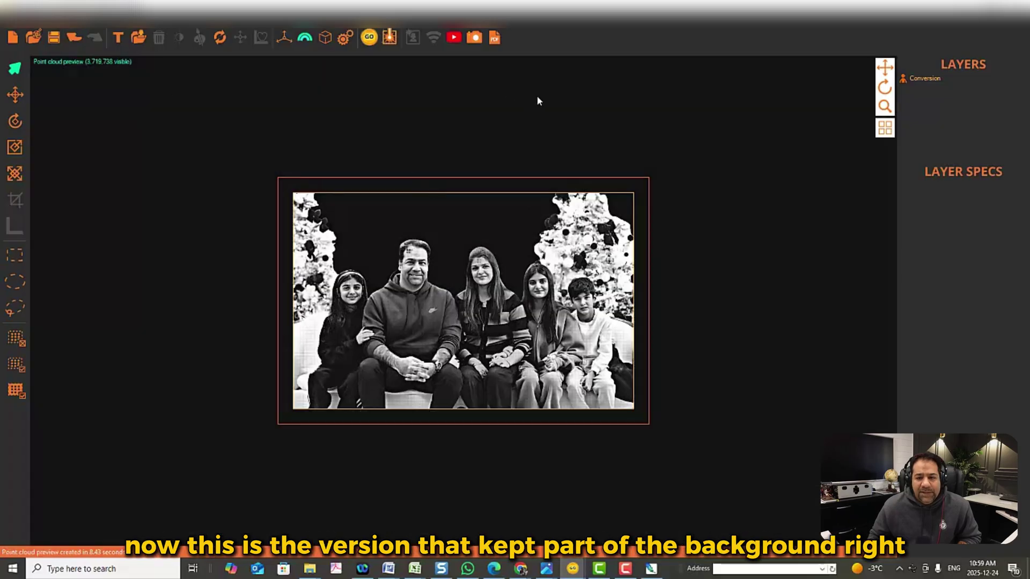
pyautogui.scroll(-2, 537, 95)
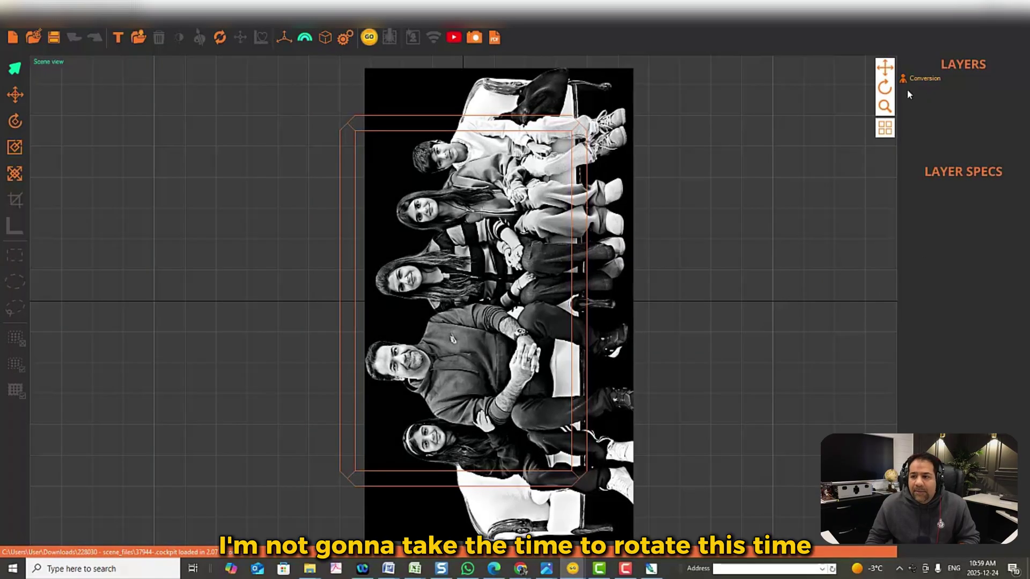
# Set the removed-background conversion's Z layer distance to 0.14, save portrait geometry settings of 8, 4 and 2, and generate its point cloud.
pyautogui.click(363, 40)
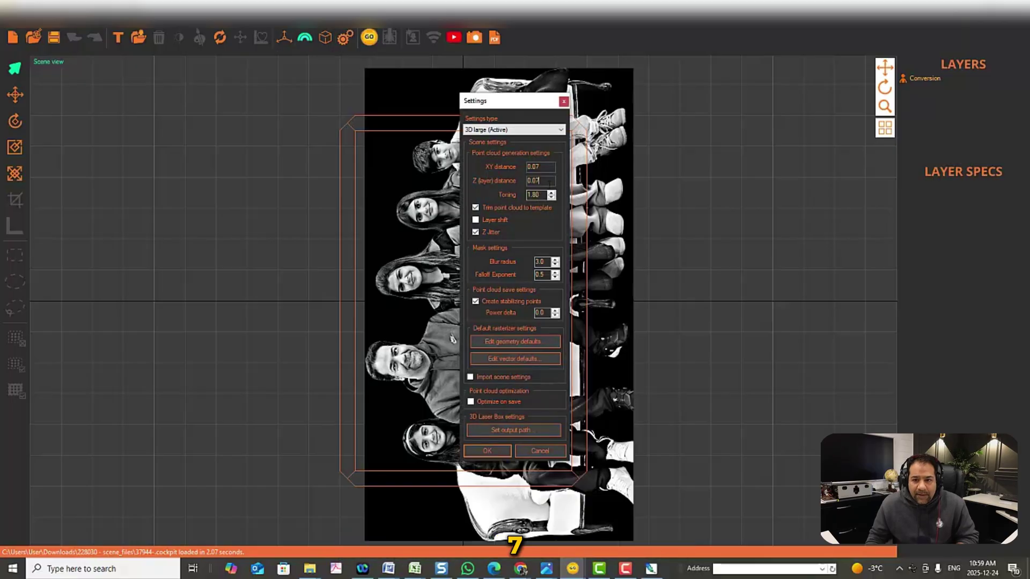
pyautogui.click(524, 341)
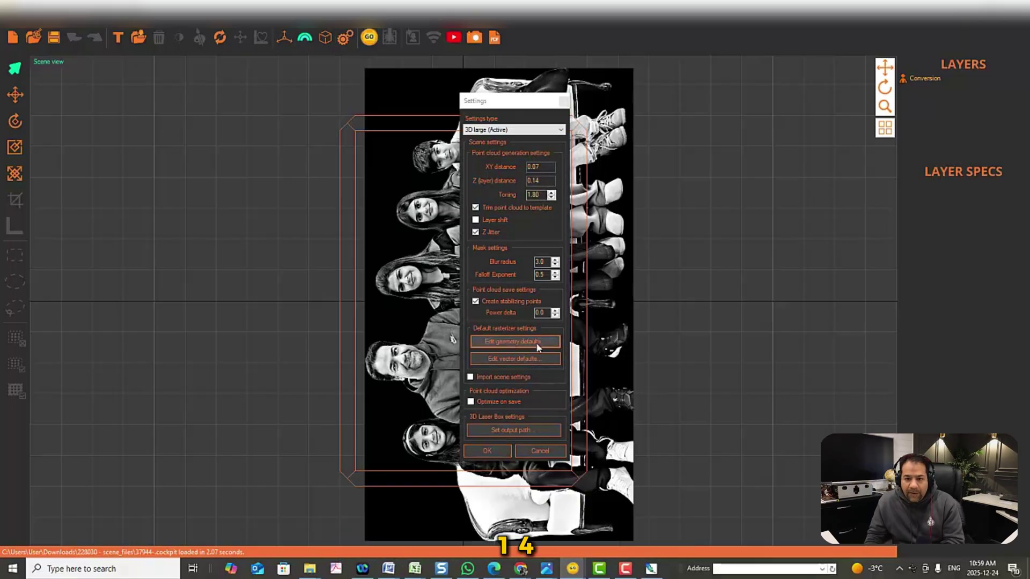
pyautogui.click(486, 369)
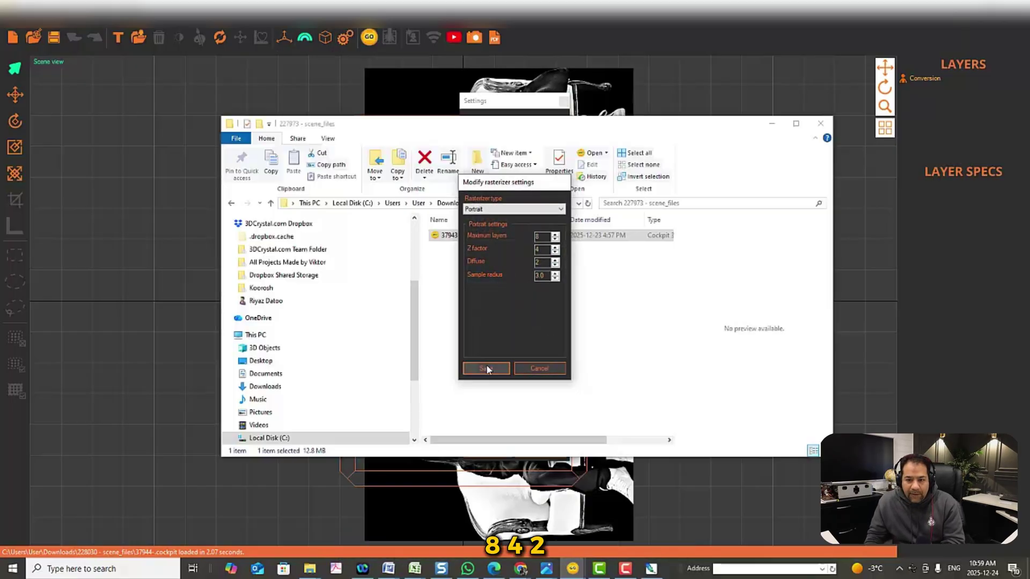
pyautogui.click(495, 451)
pyautogui.click(370, 38)
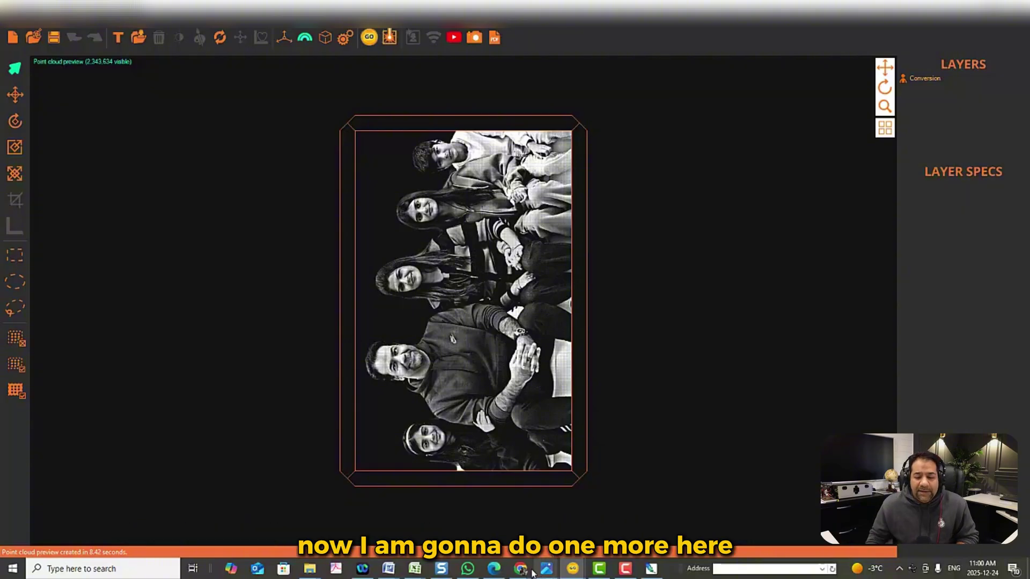
# Switch to the orders page in Chrome, start a new order and browse past the rectangle and heart shapes to the iceberg crystals.
pyautogui.moveTo(522, 572)
pyautogui.click(461, 515)
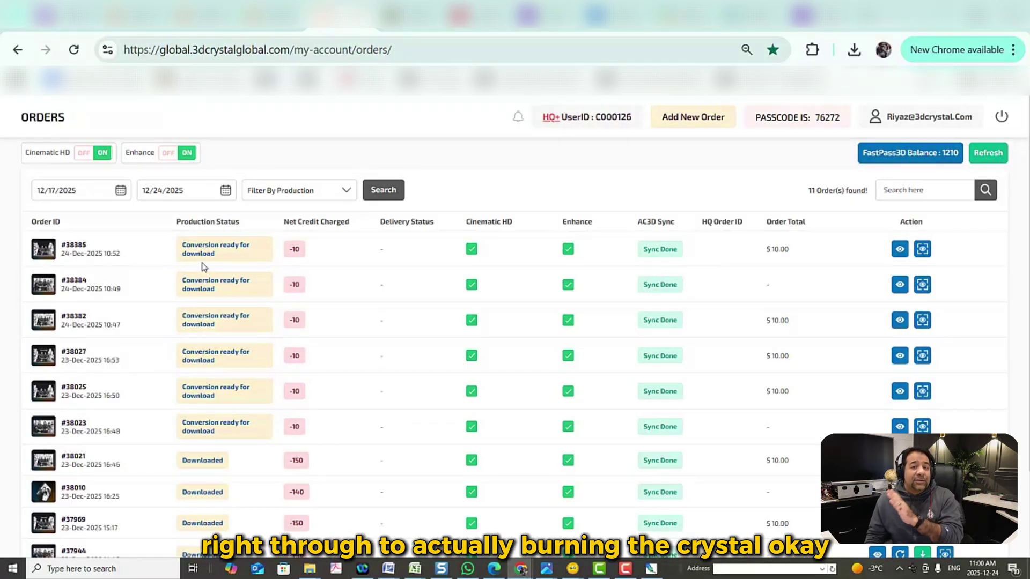
pyautogui.click(704, 118)
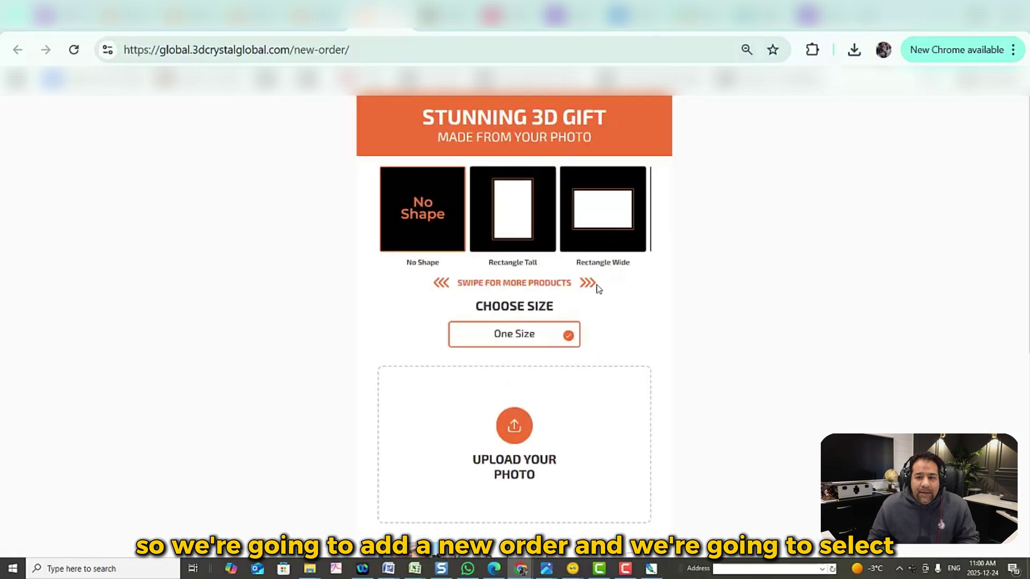
pyautogui.click(586, 291)
pyautogui.click(587, 290)
pyautogui.click(588, 289)
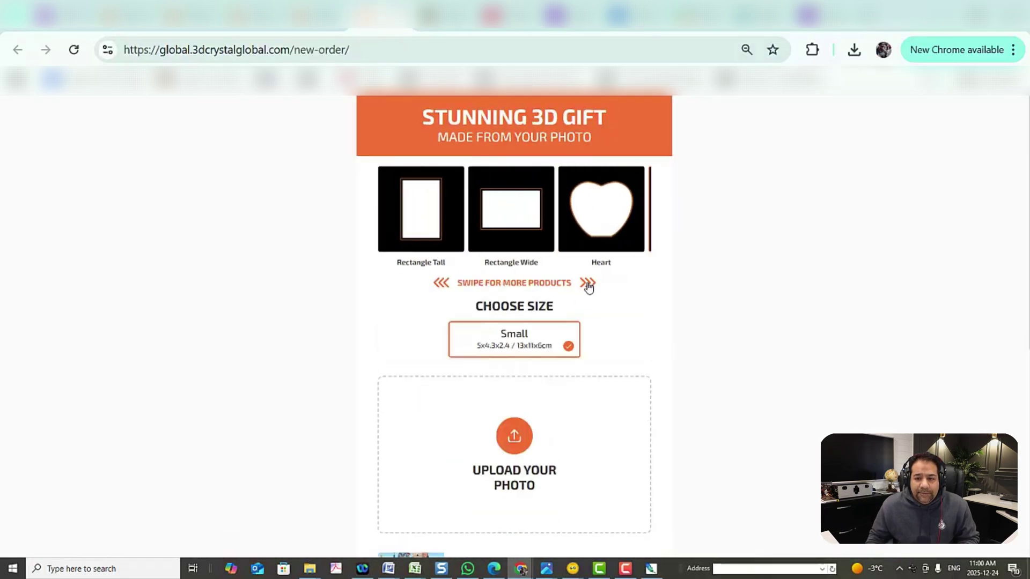
pyautogui.click(587, 289)
pyautogui.click(588, 288)
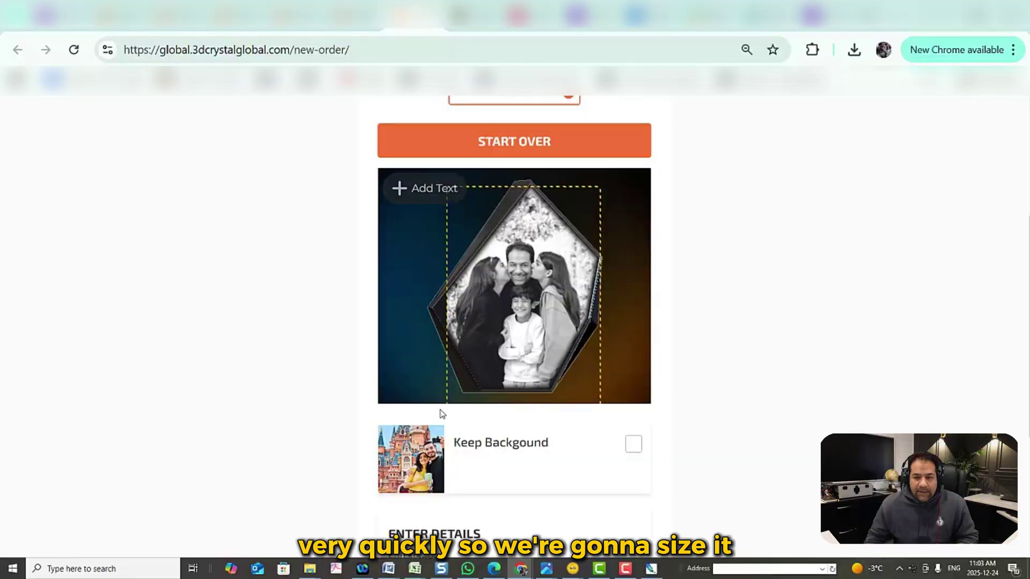
# Resize and reposition the family photo so it fills the iceberg crystal without blank space at the sides.
pyautogui.click(507, 292)
pyautogui.moveTo(507, 293); pyautogui.dragTo(514, 291)
pyautogui.moveTo(459, 400); pyautogui.dragTo(446, 414)
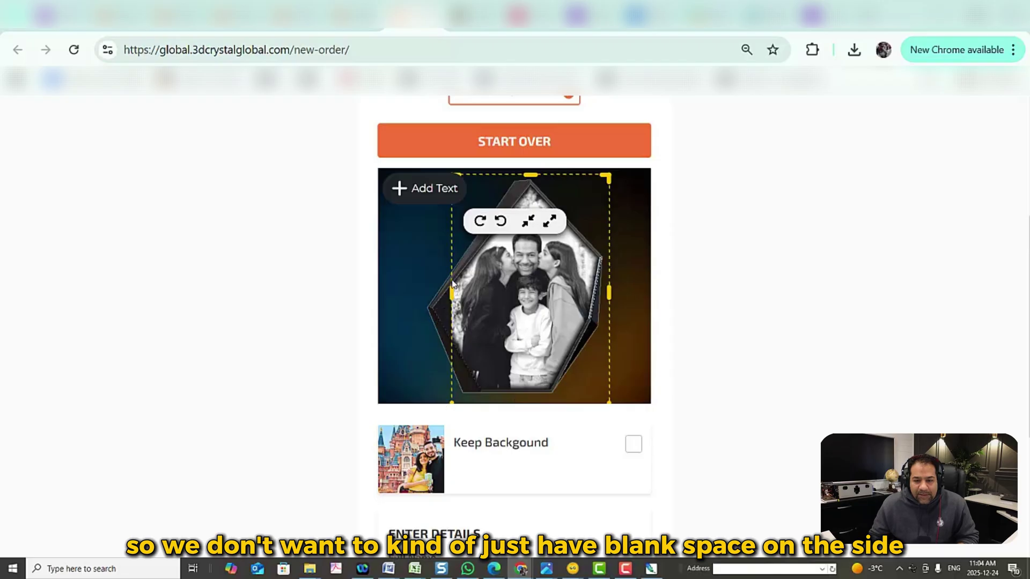
pyautogui.moveTo(452, 294); pyautogui.dragTo(488, 289)
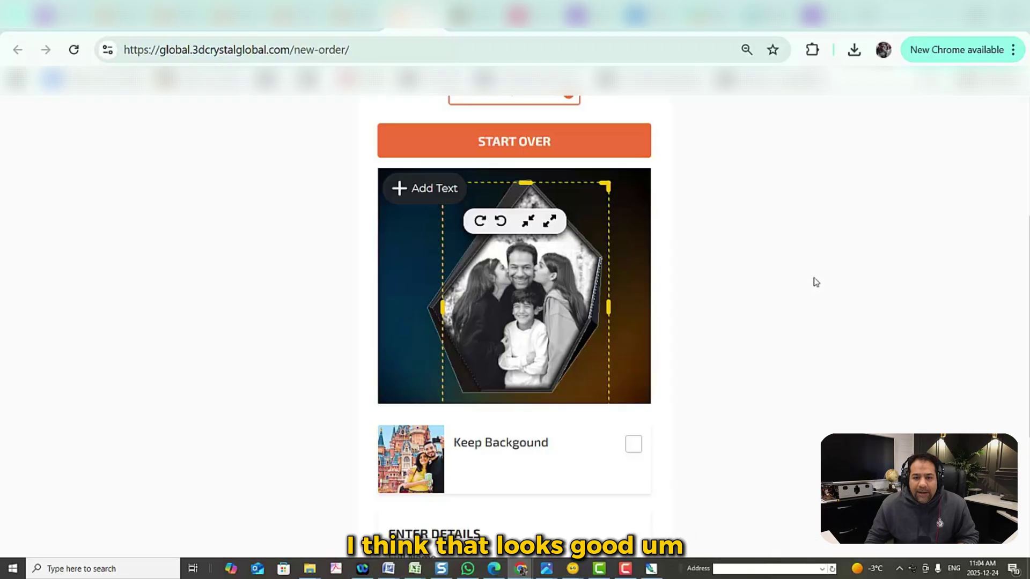
# Accept the terms and submit the order without Keep Background, and sync the new order to AutoConvert3d.
pyautogui.scroll(-5, 805, 276)
pyautogui.click(383, 488)
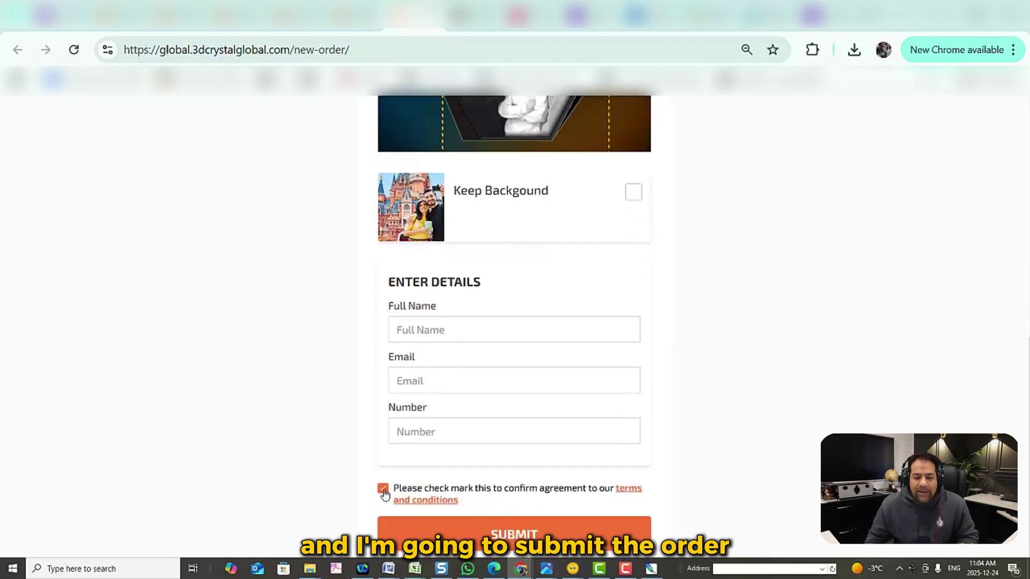
pyautogui.click(518, 523)
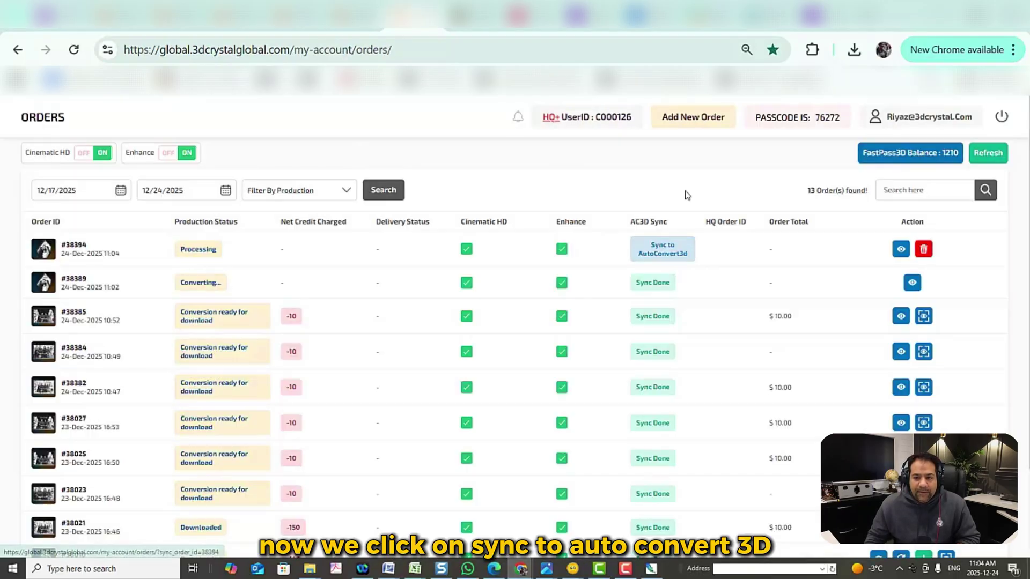
pyautogui.click(661, 249)
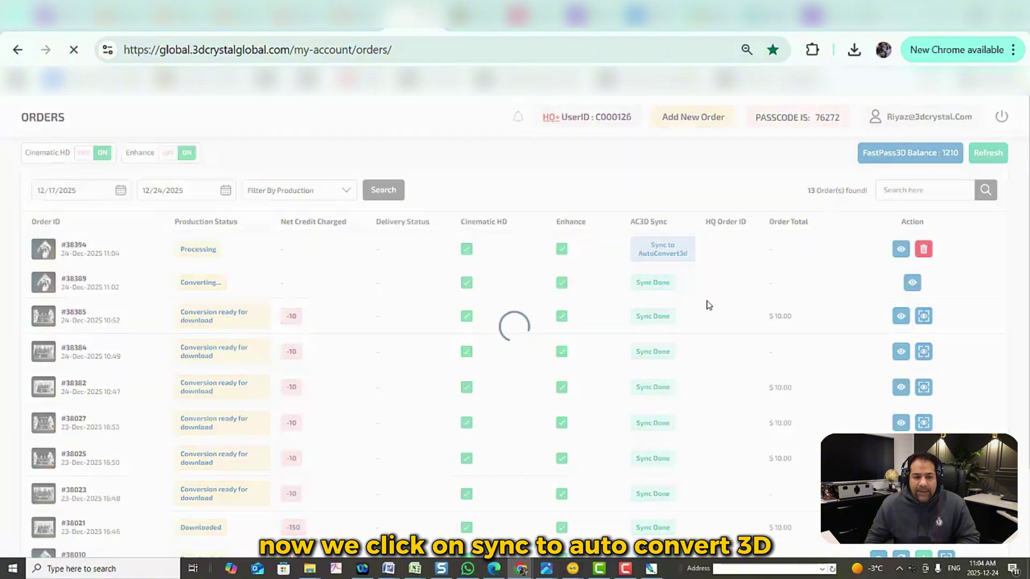
pyautogui.scroll(-2, 367, 373)
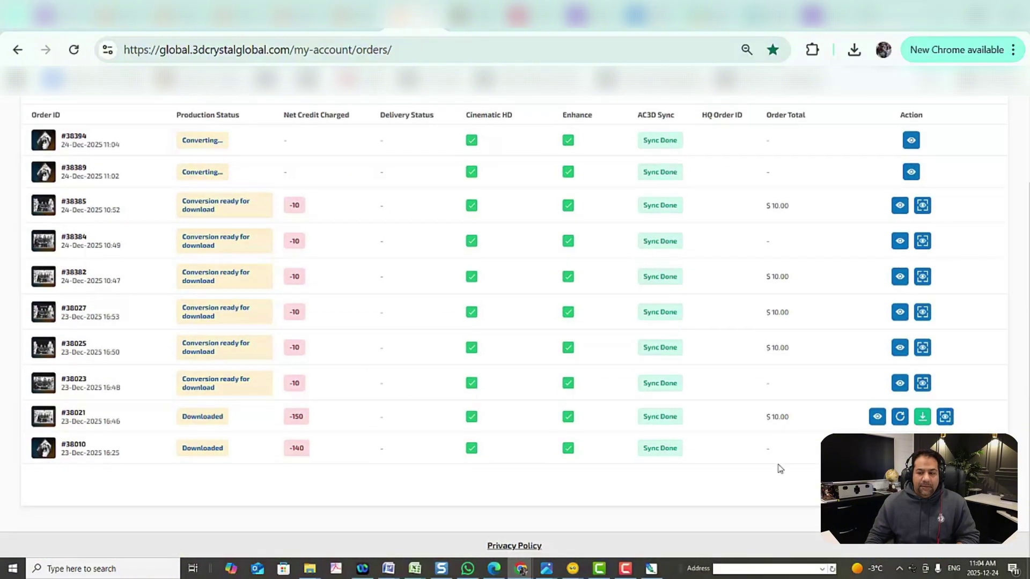
# Switch to the iceberg scene in Cockpit3D and add the text "dad with kids", keeping the Monotype Corsiva font.
pyautogui.moveTo(572, 573)
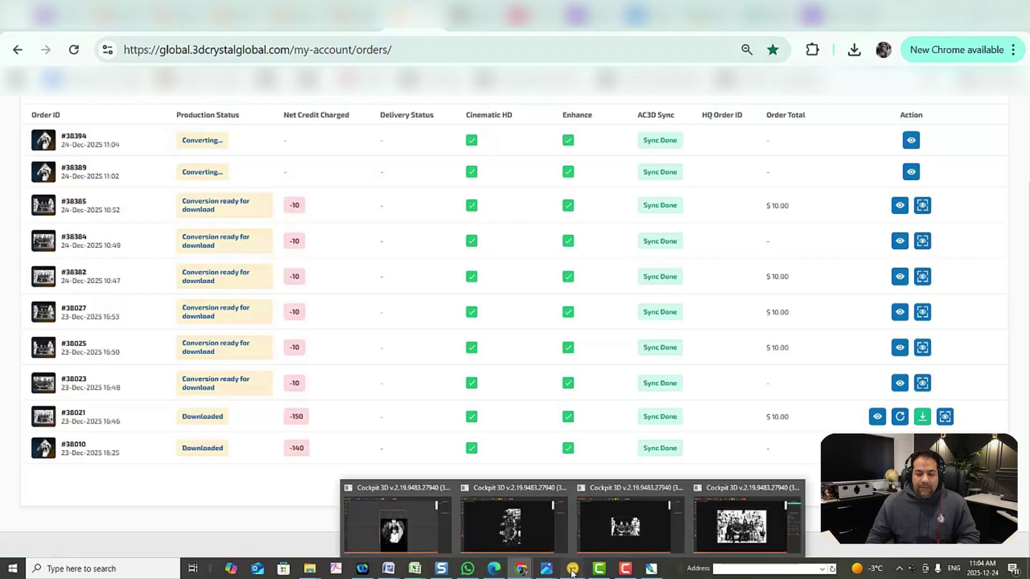
pyautogui.click(397, 523)
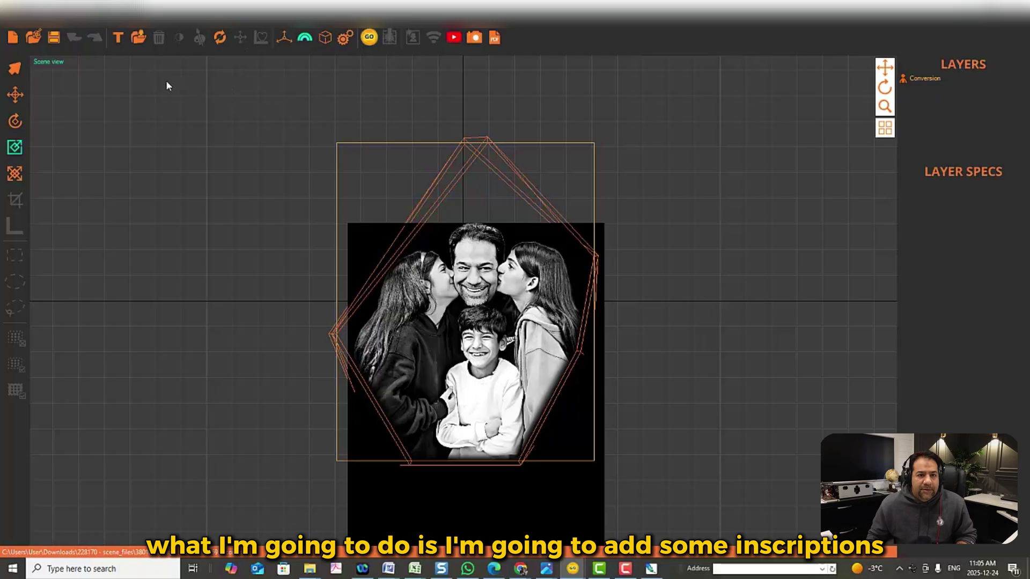
pyautogui.click(118, 39)
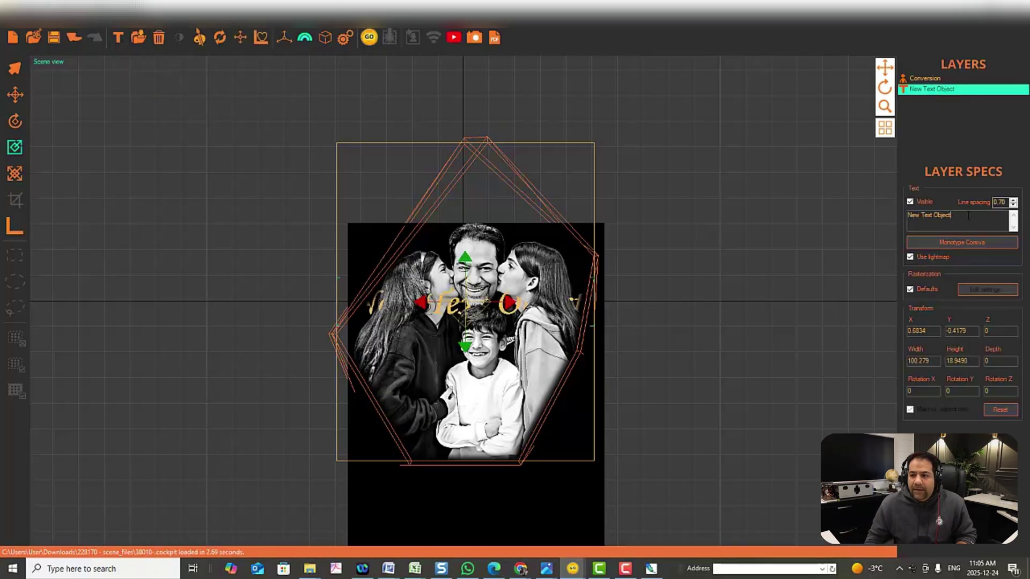
pyautogui.write('dad')
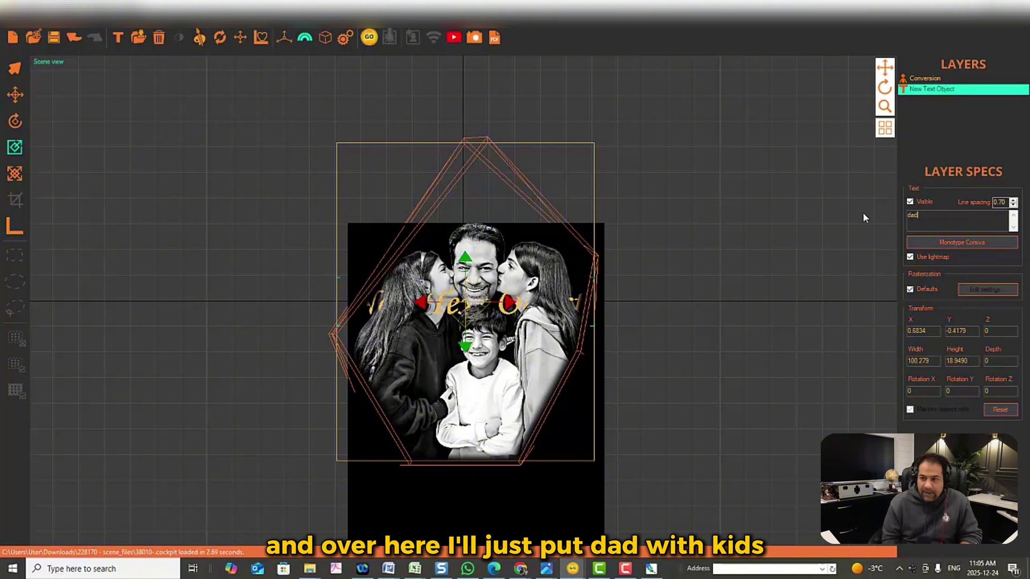
pyautogui.write(' with kids')
pyautogui.press('Tab')
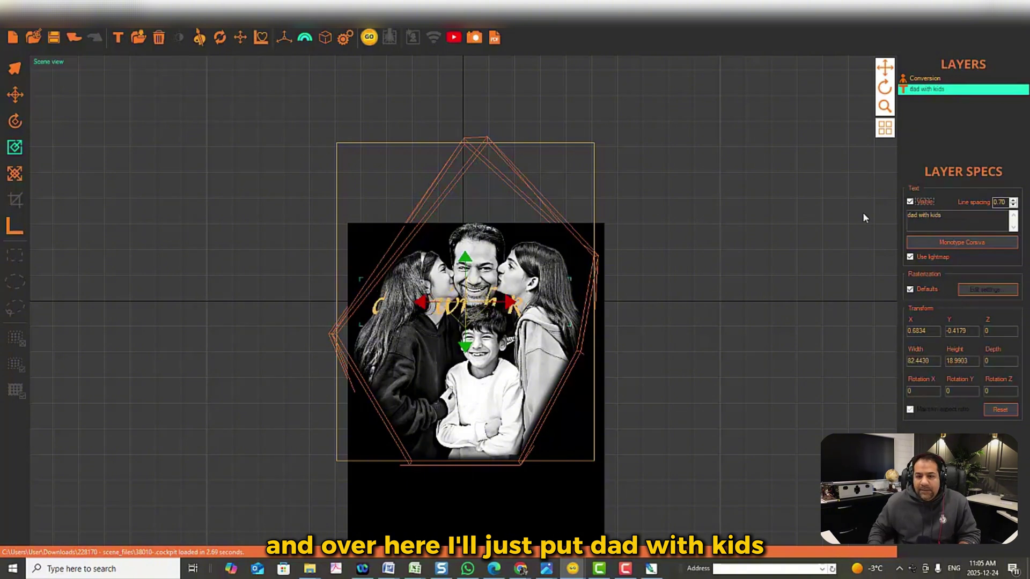
pyautogui.click(952, 242)
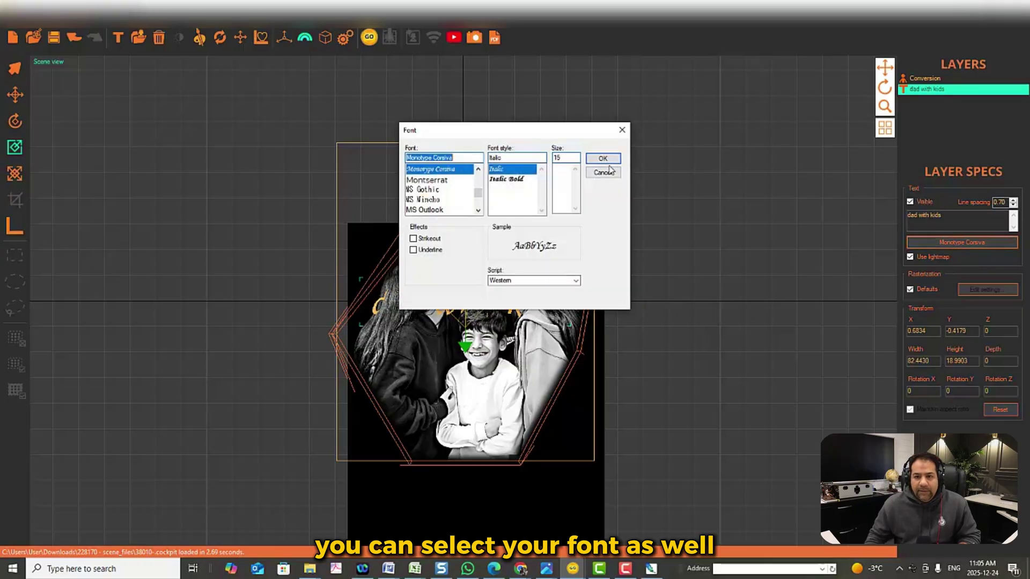
pyautogui.click(609, 171)
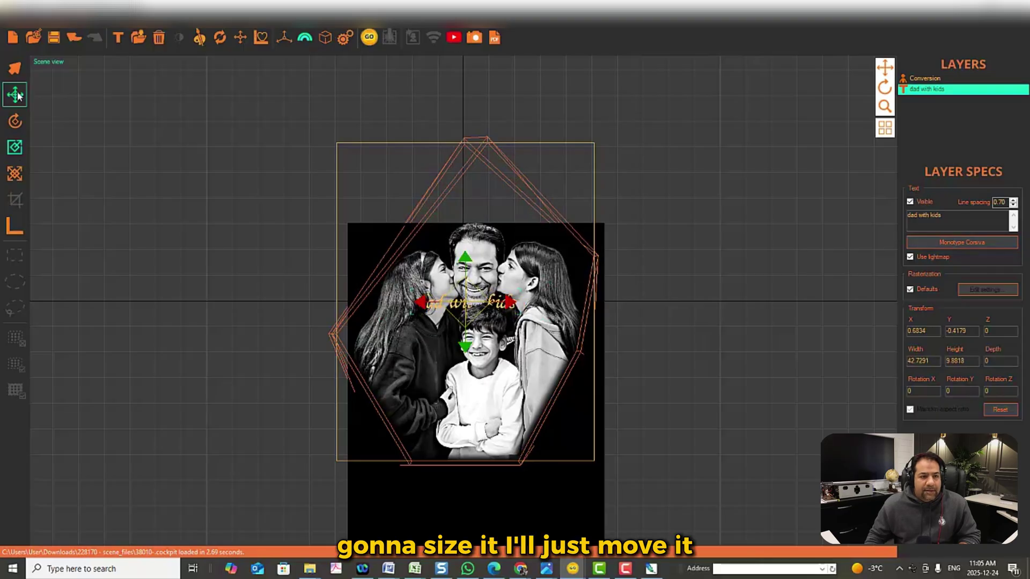
# Place the reduced text above the heads at about X 7.2, Y 41.4 and break it into two lines after "dad".
pyautogui.moveTo(466, 303); pyautogui.dragTo(514, 196)
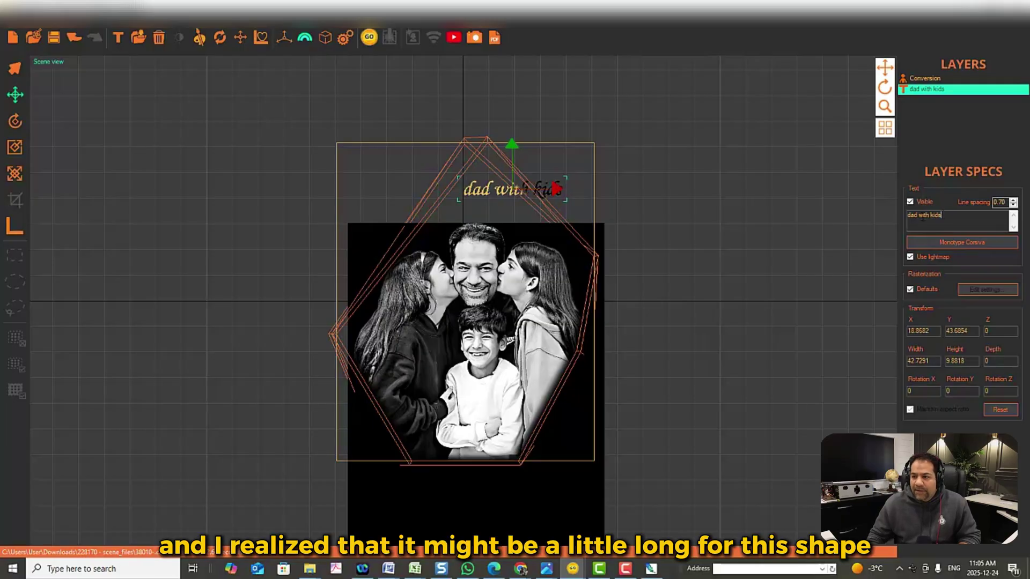
pyautogui.click(920, 215)
pyautogui.press('Return')
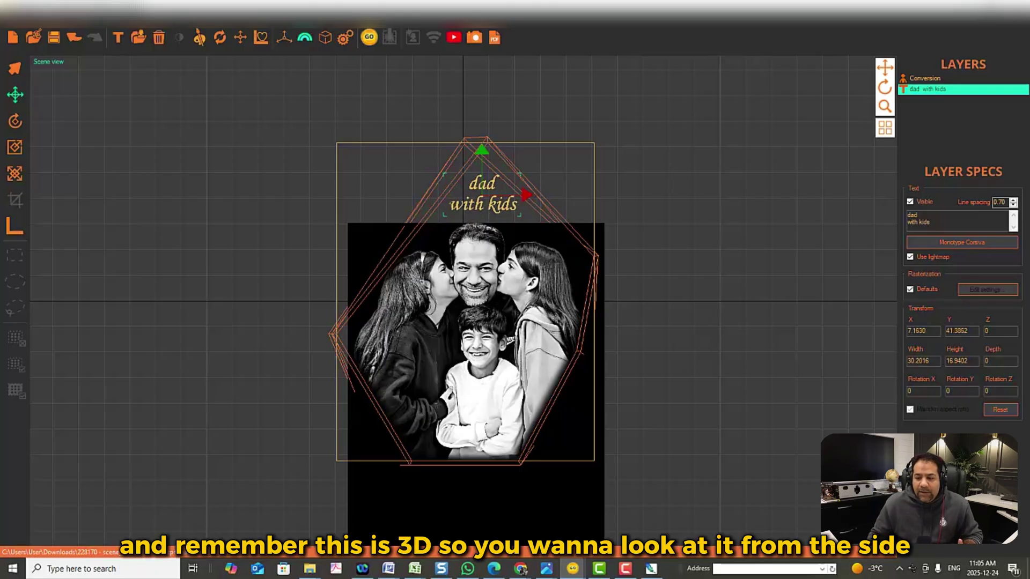
# From the side view, move the text toward the crystal's front to about Z 18, and check the template margins without changing them.
pyautogui.click(885, 128)
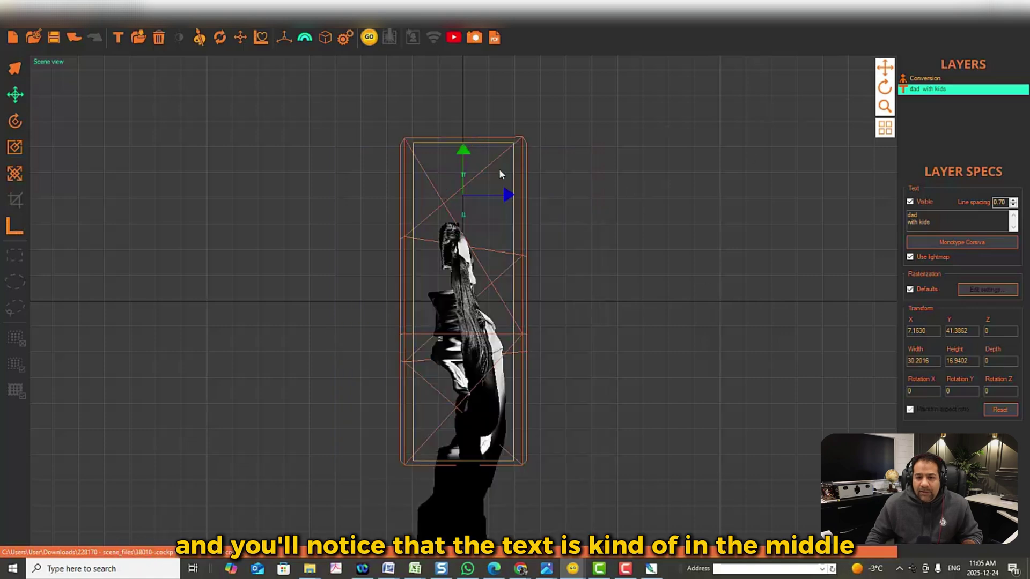
pyautogui.moveTo(490, 197); pyautogui.dragTo(534, 197)
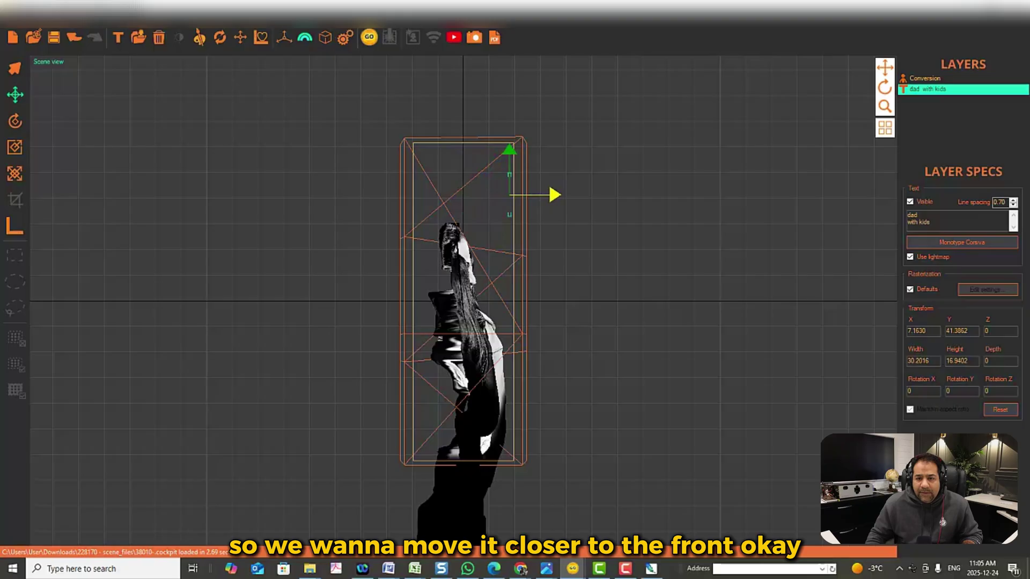
pyautogui.moveTo(555, 194); pyautogui.dragTo(778, 489)
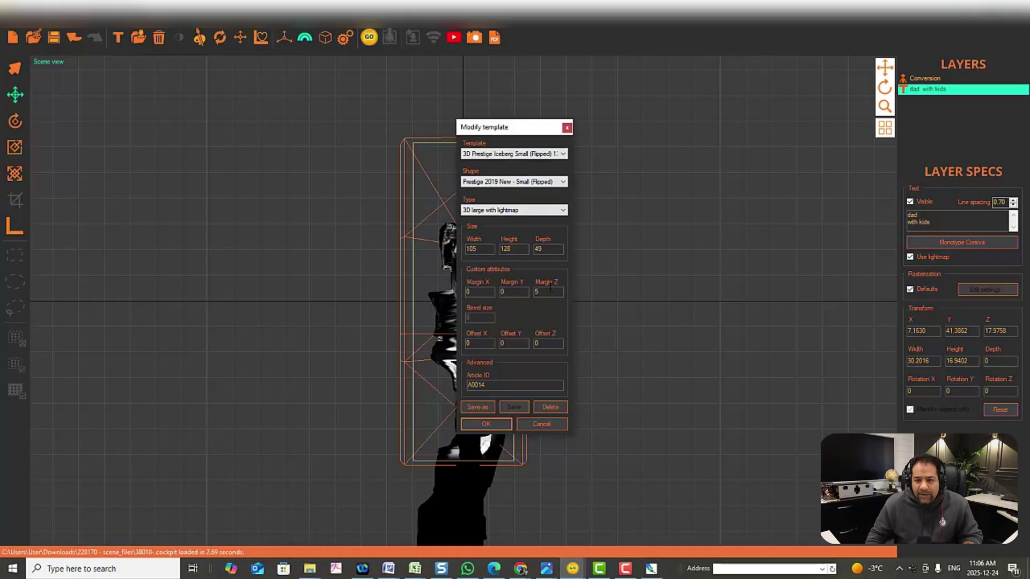
pyautogui.click(550, 423)
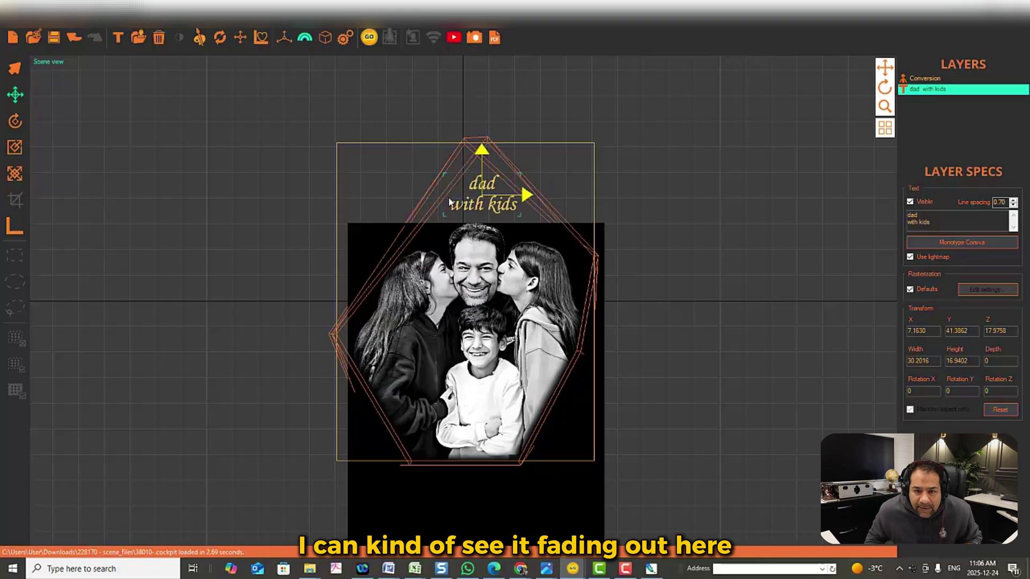
pyautogui.scroll(3, 450, 201)
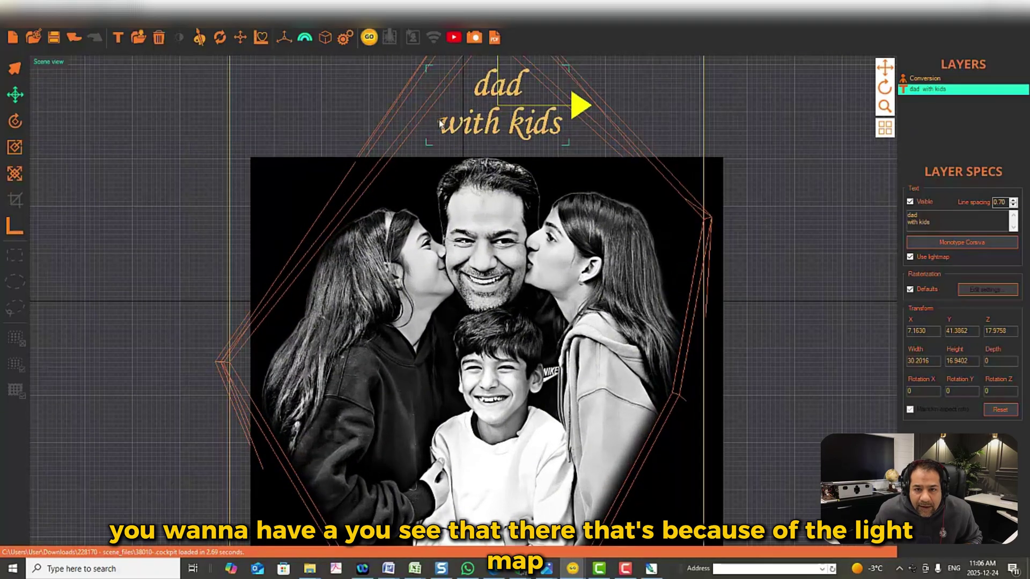
pyautogui.moveTo(439, 120)
pyautogui.mouseDown()
pyautogui.moveTo(427, 122)
pyautogui.moveTo(437, 122)
pyautogui.mouseUp()
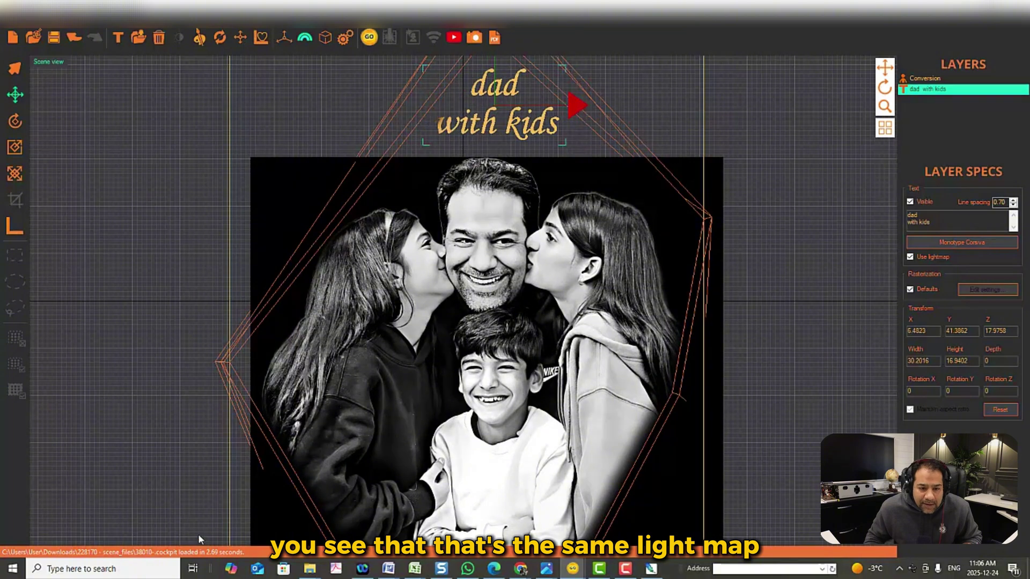
pyautogui.click(283, 445)
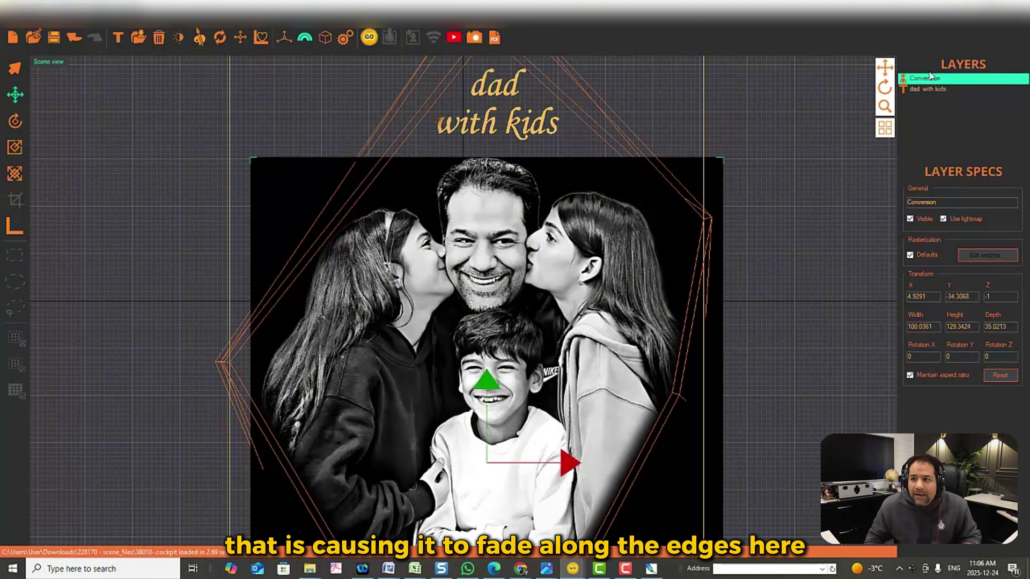
pyautogui.moveTo(546, 472); pyautogui.dragTo(562, 472)
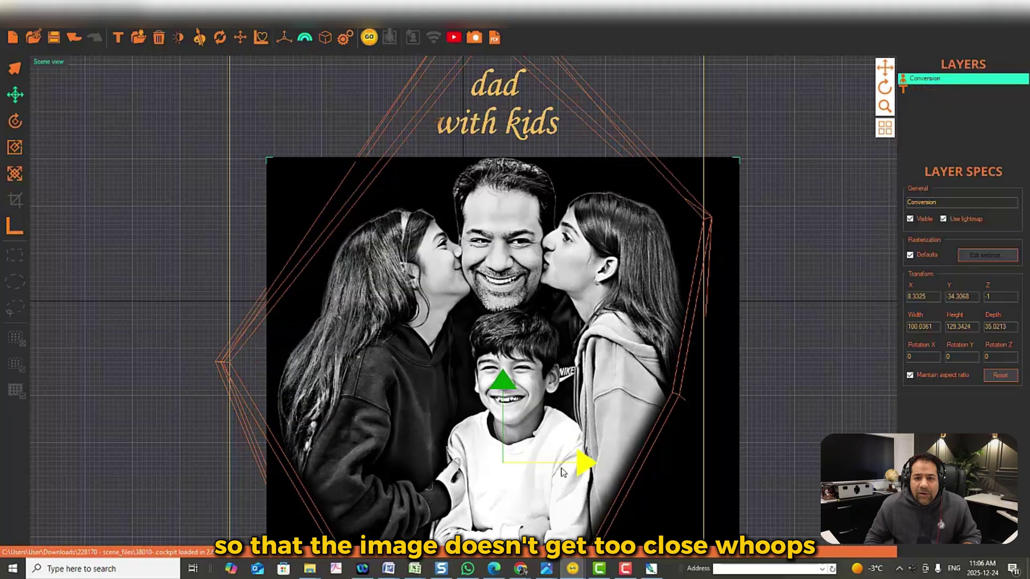
pyautogui.hotkey('ctrl', 'z')
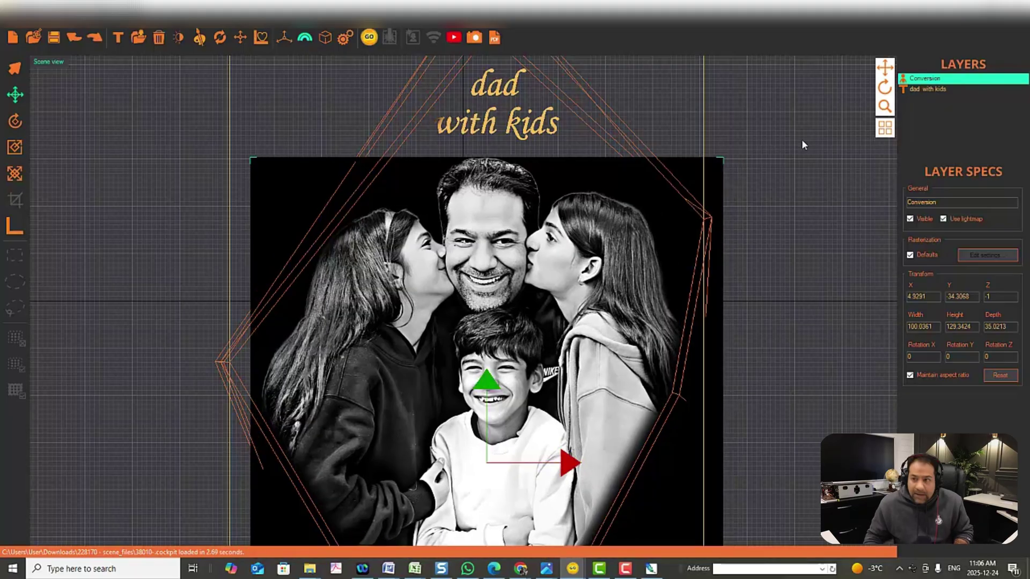
# Move the "dad with kids" text horizontally to about X 8.4, keeping it inside the crystal outline above the heads.
pyautogui.click(928, 90)
pyautogui.moveTo(575, 103); pyautogui.dragTo(588, 106)
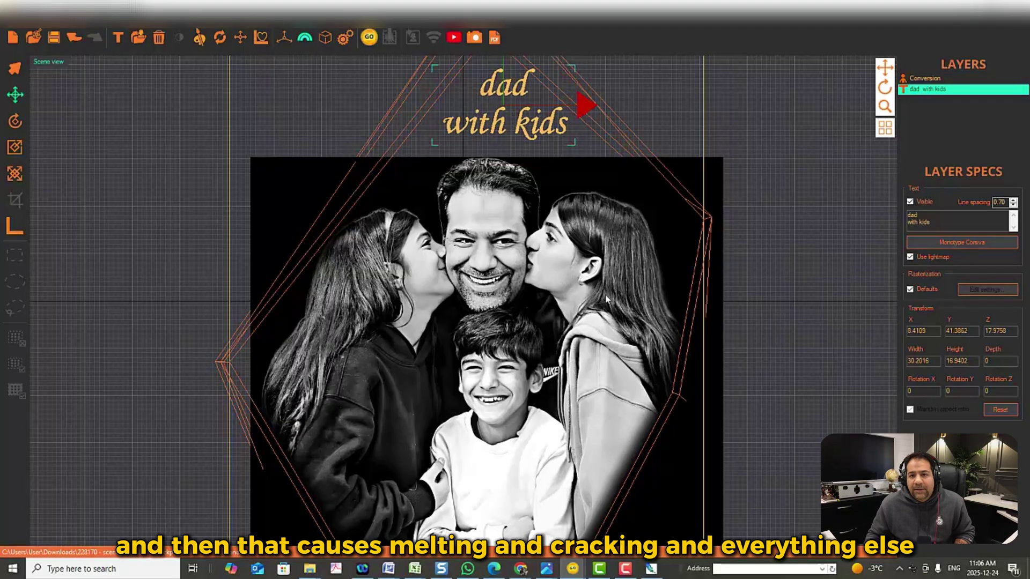
pyautogui.scroll(-2, 714, 291)
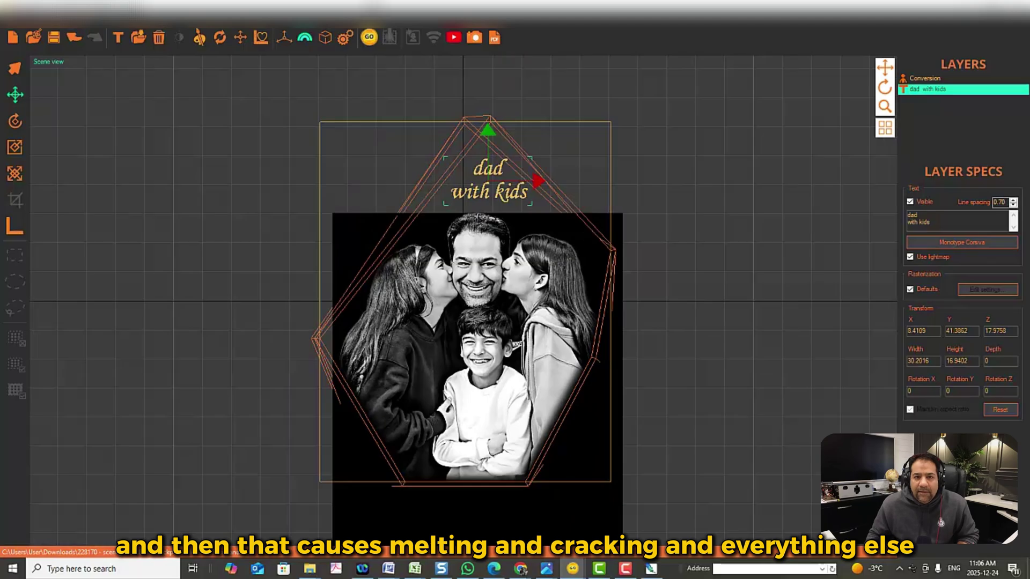
# In the 3D large with lightmap settings, set the Z layer distance to 0.14 and save the Portrait geometry rasterizer defaults.
pyautogui.click(345, 37)
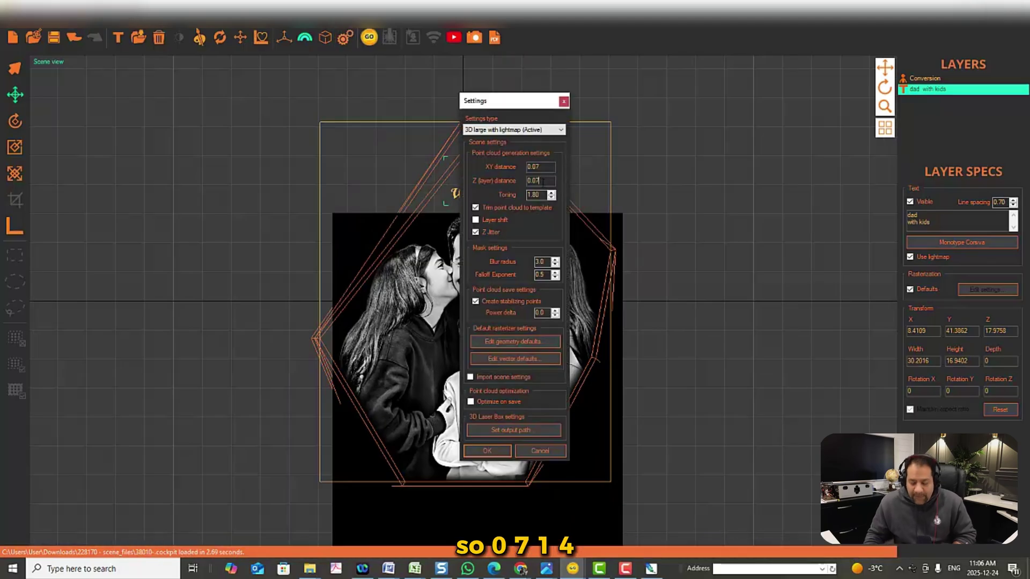
pyautogui.press('BackSpace')
pyautogui.press('BackSpace')
pyautogui.write('14')
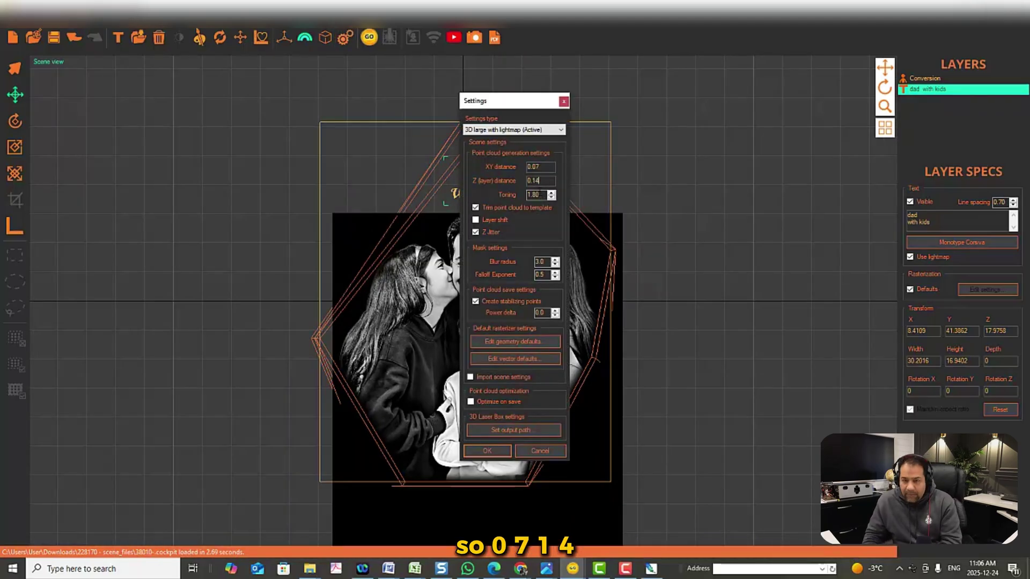
pyautogui.click(525, 344)
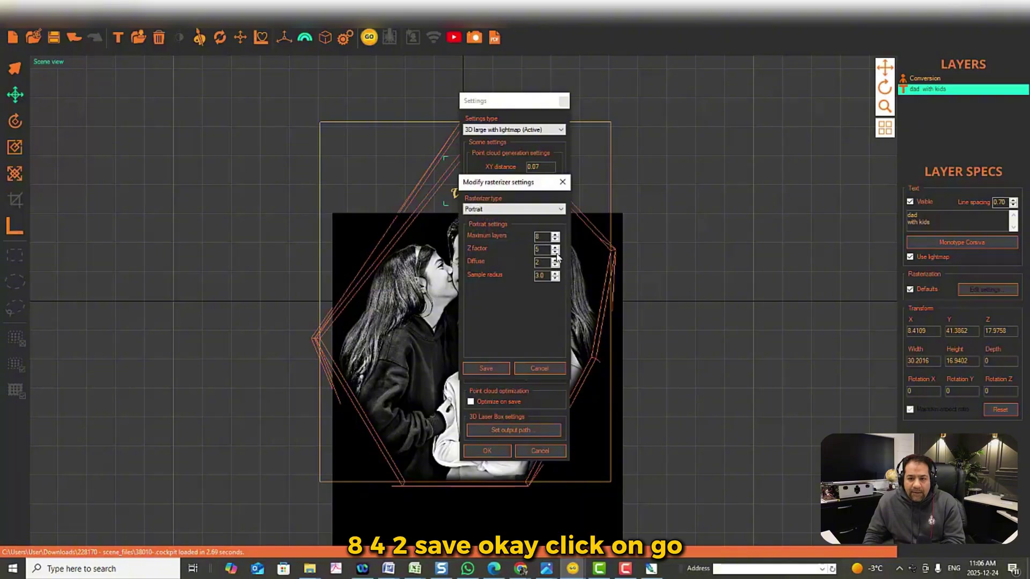
pyautogui.click(486, 369)
pyautogui.click(488, 451)
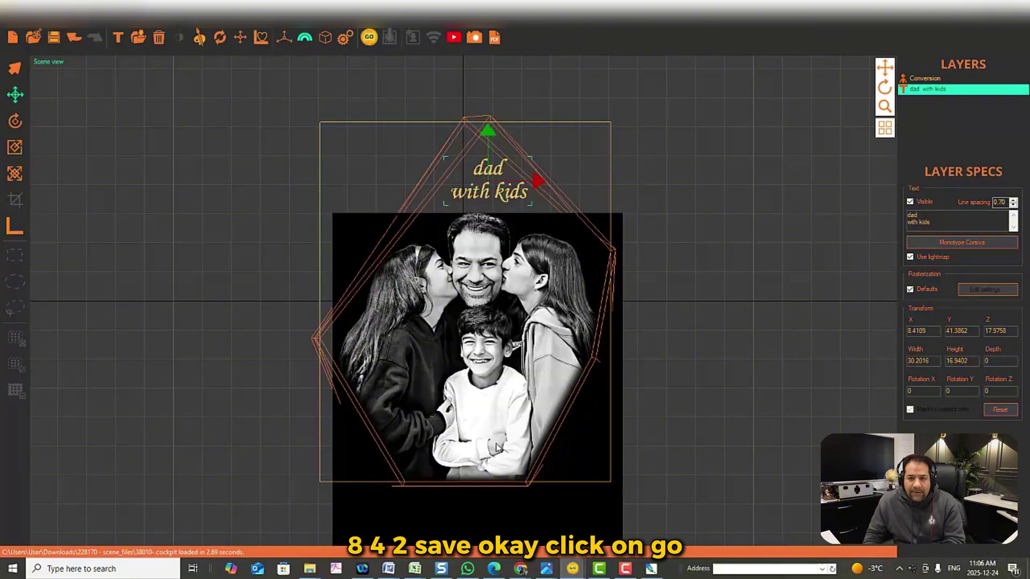
# Generate the point cloud of the iceberg scene with its text and save it for engraving.
pyautogui.click(369, 46)
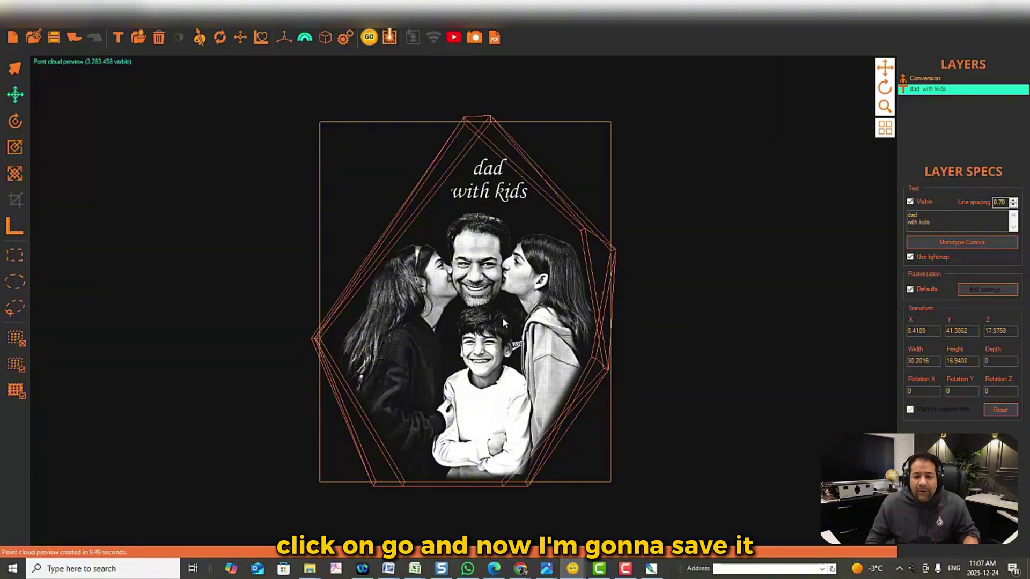
pyautogui.click(394, 42)
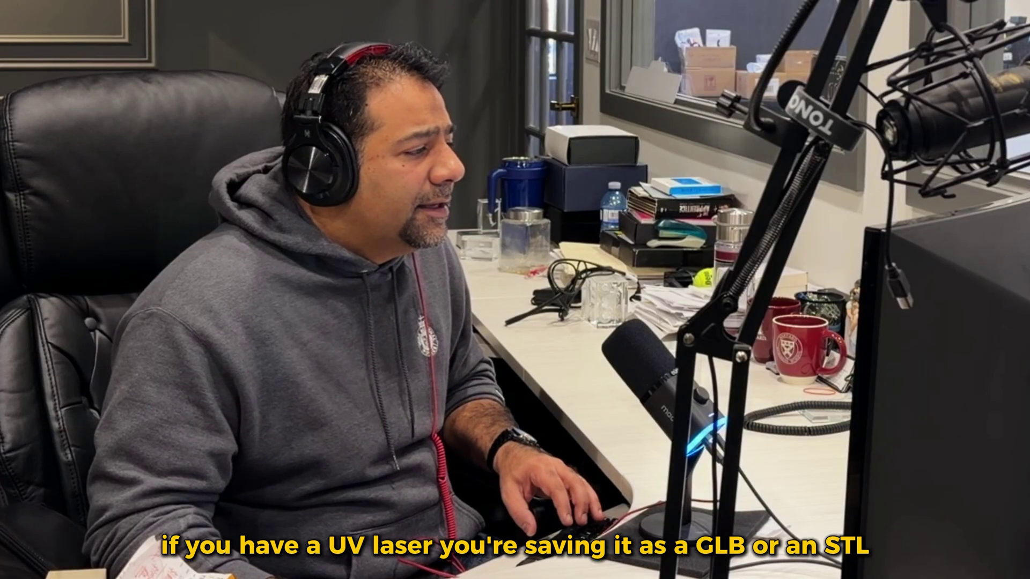